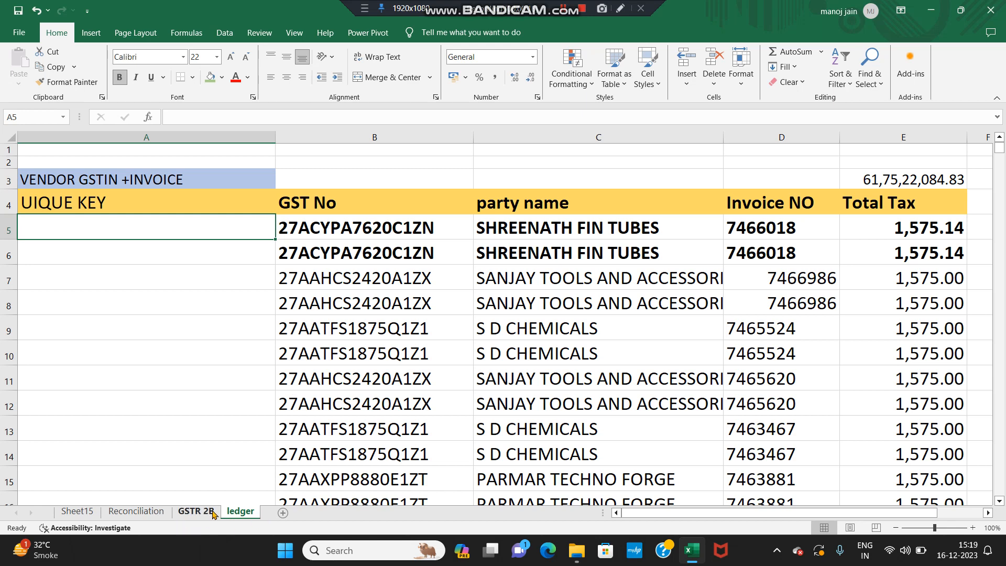
Step: Examine the ledger sheet's GST No, party name, Invoice NO and Total Tax columns
click(373, 304)
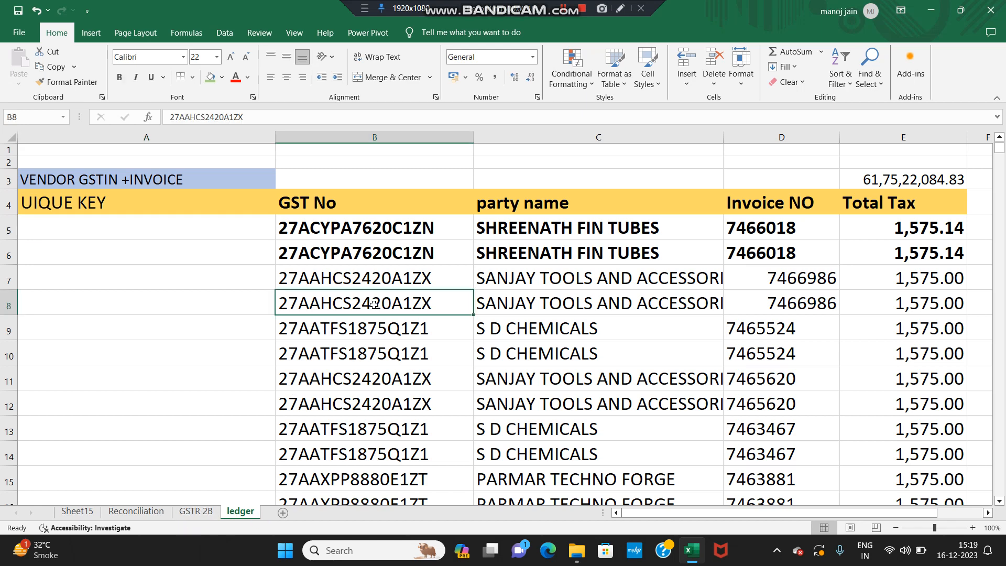
click(372, 136)
click(483, 135)
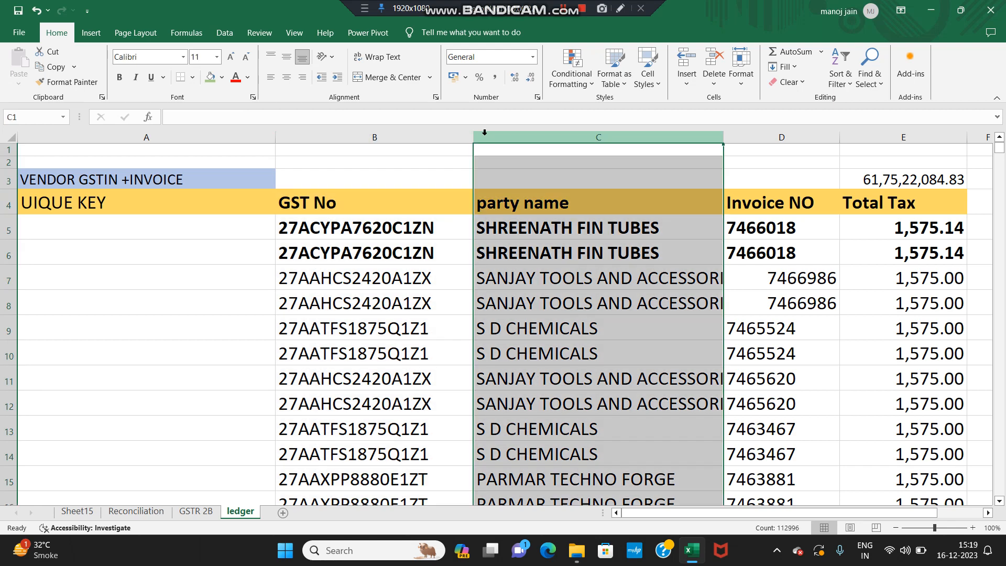
click(732, 139)
click(880, 137)
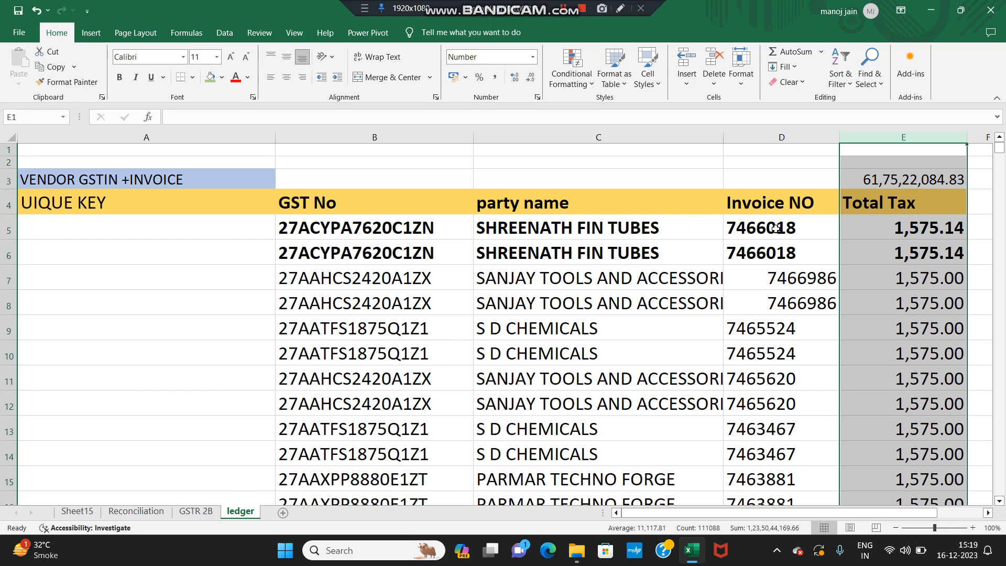
Step: Build the first ledger unique key in cell A5 by joining GST No and Invoice NO with =B5&D5
click(239, 232)
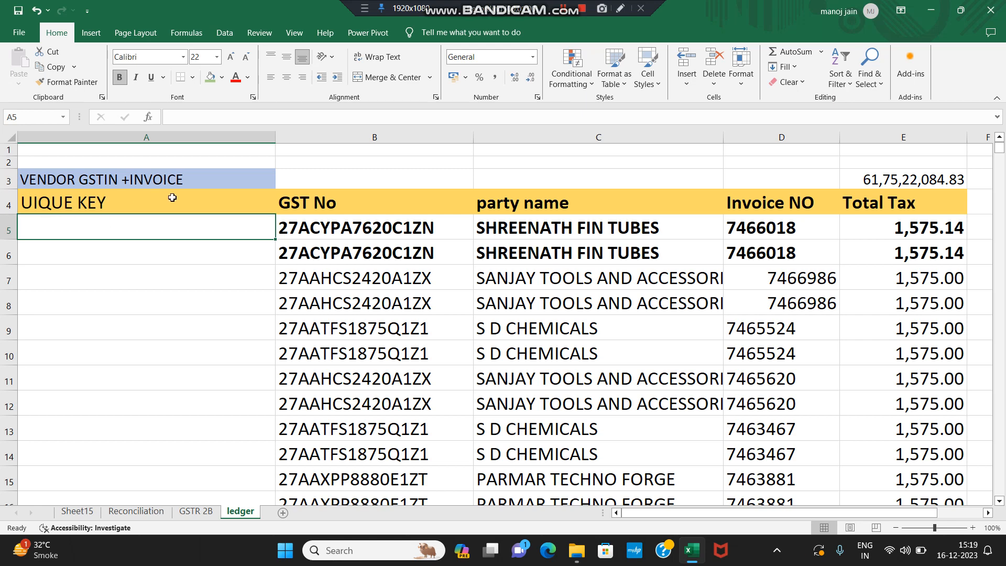
text(=)
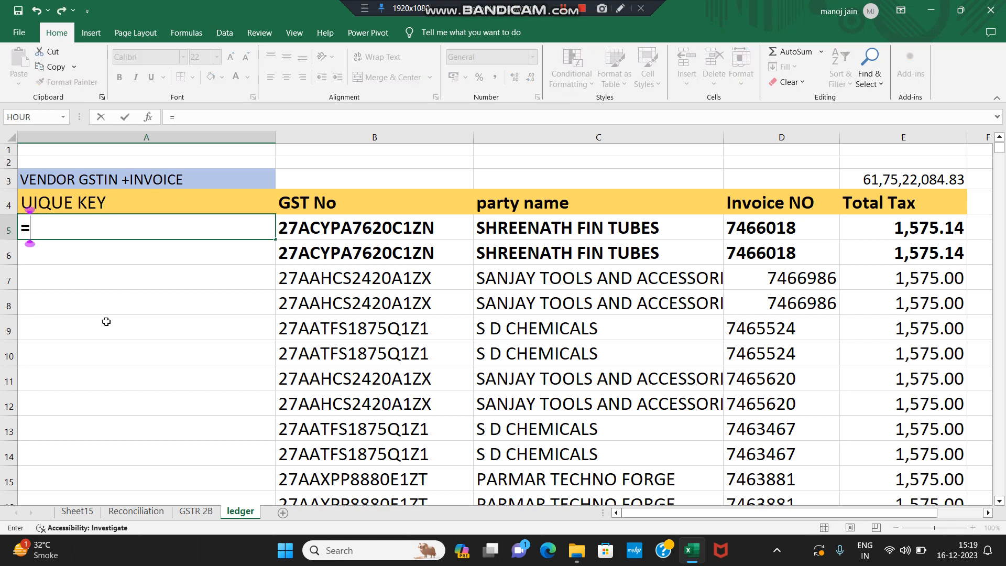
key(Right)
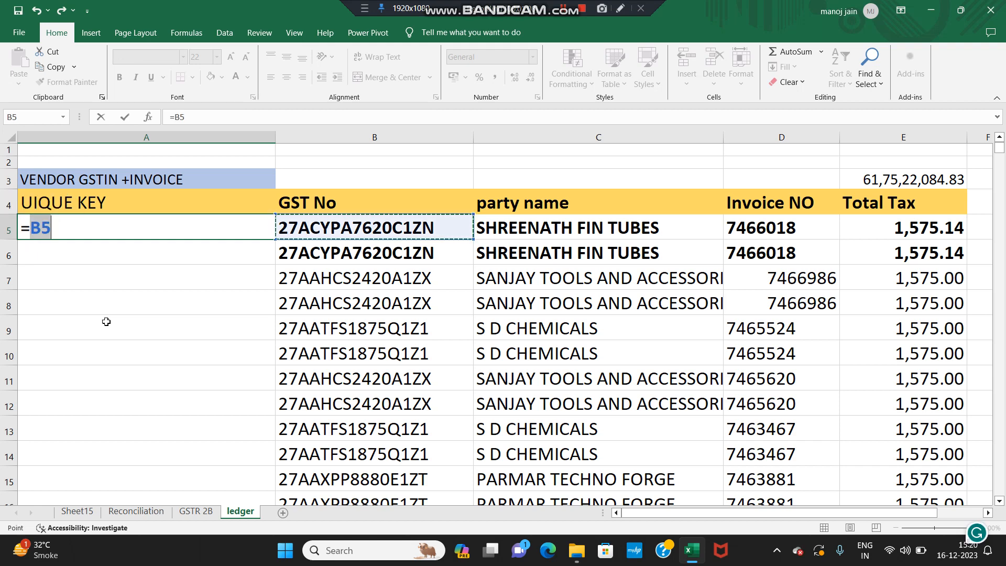
text(&)
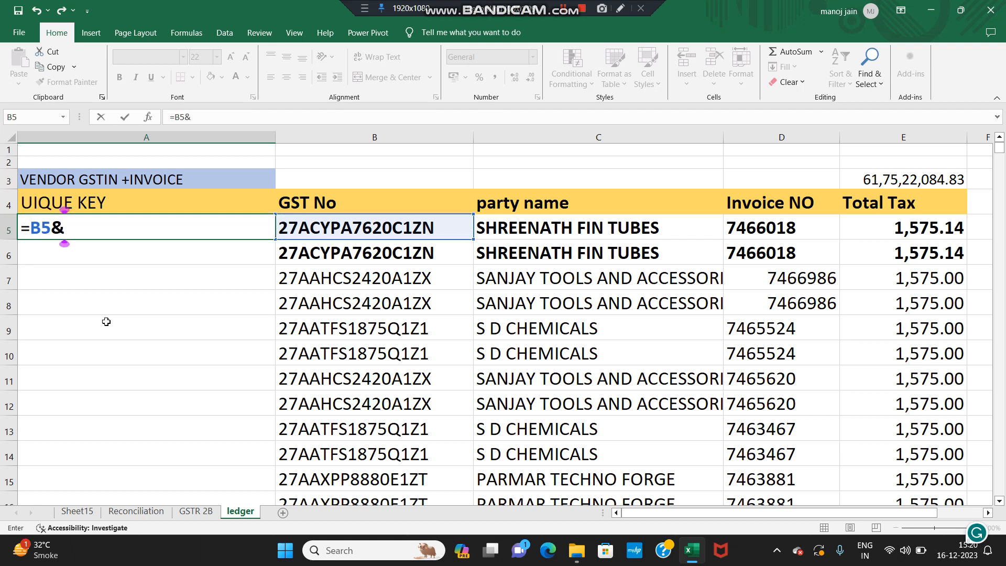
click(819, 227)
key(Return)
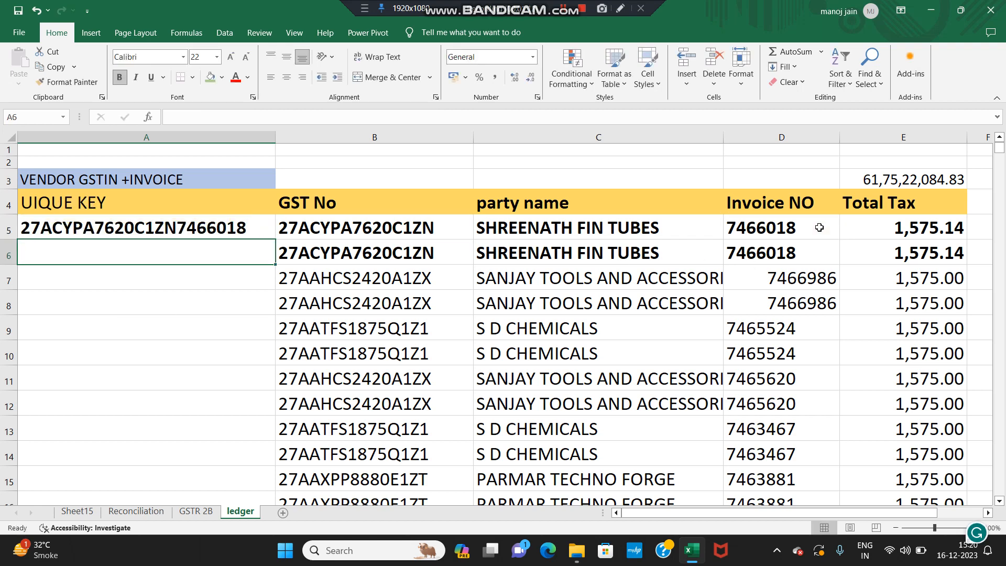
key(Up)
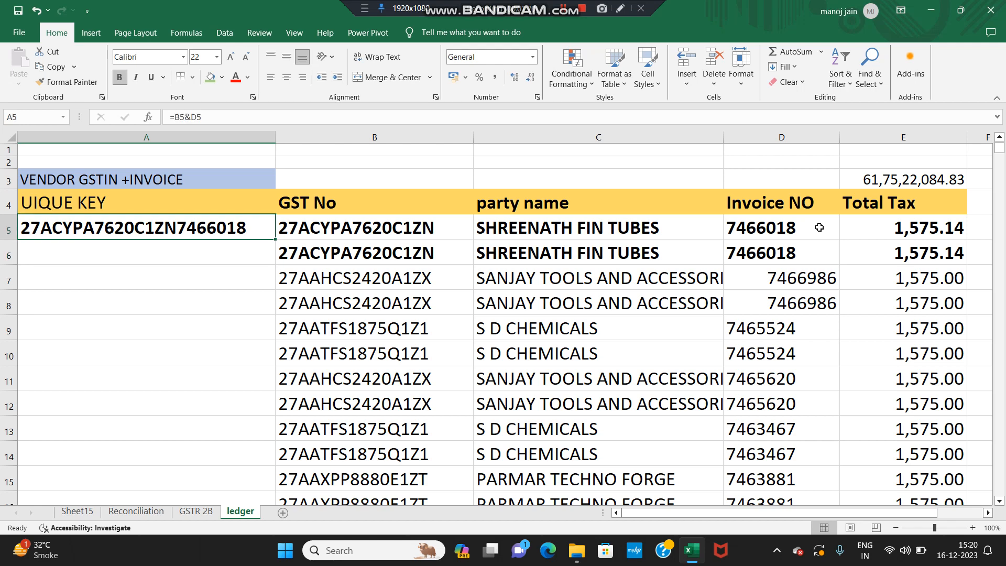
Step: Fill the unique key formula from A5 down to the last ledger data row, A113176
key(Right)
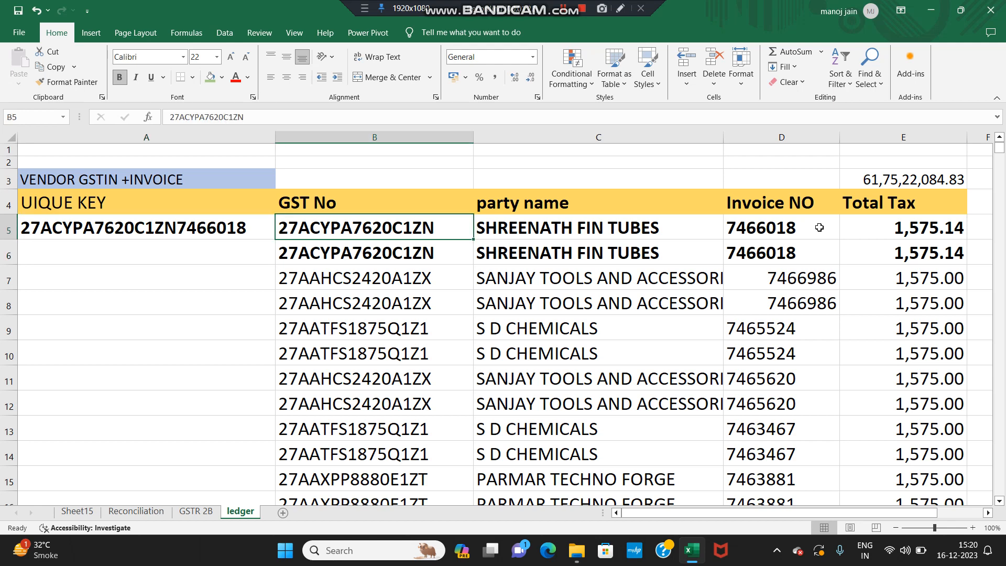
key(Left)
key(Right)
key(ctrl+Down)
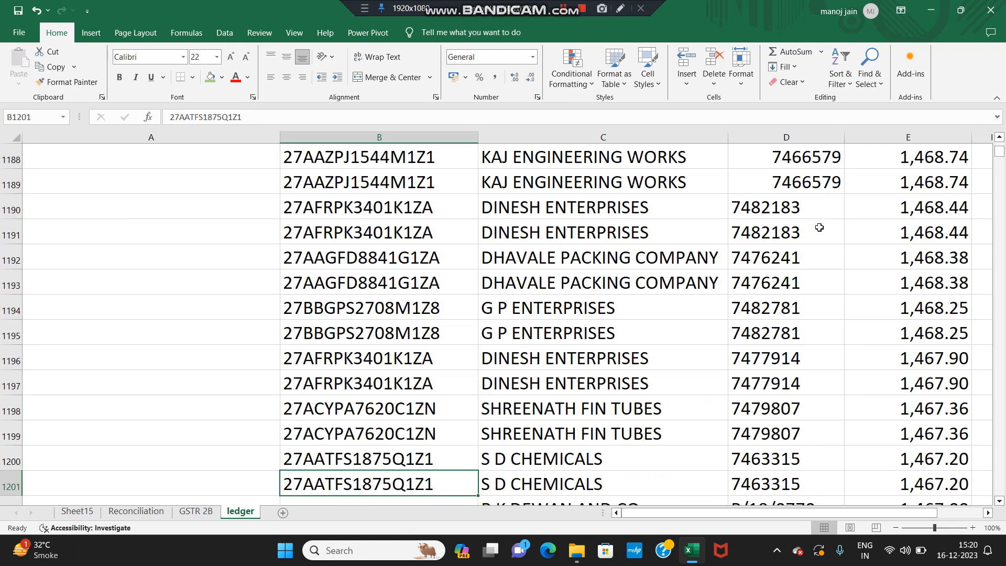
key(Right)
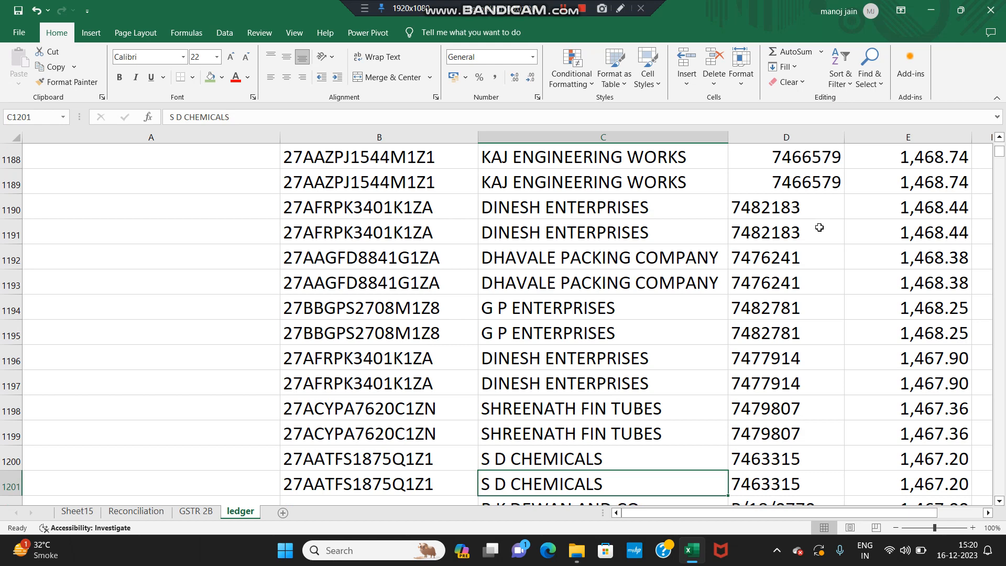
key(ctrl+Down)
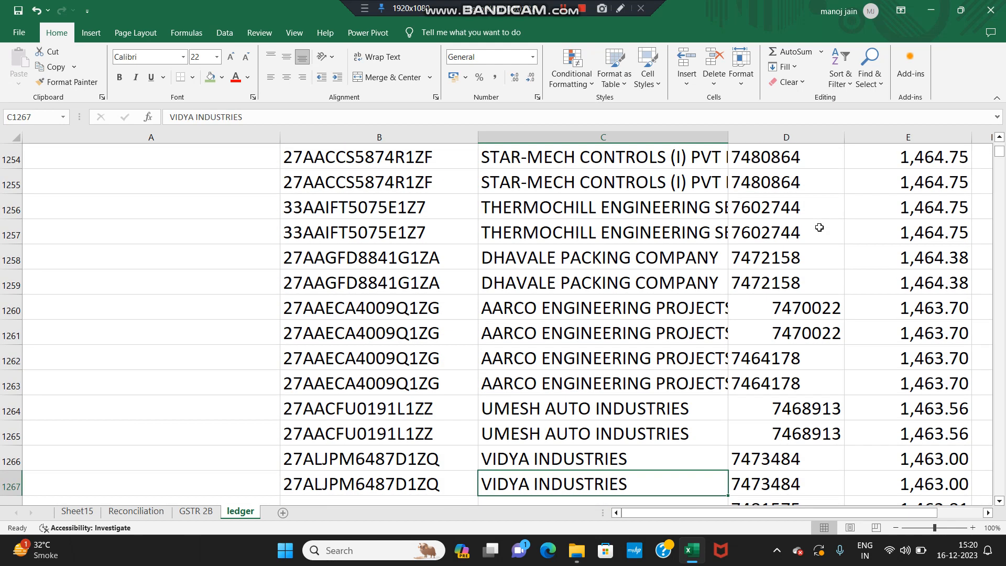
key(Right)
key(ctrl+Down)
key(Left)
key(Left)
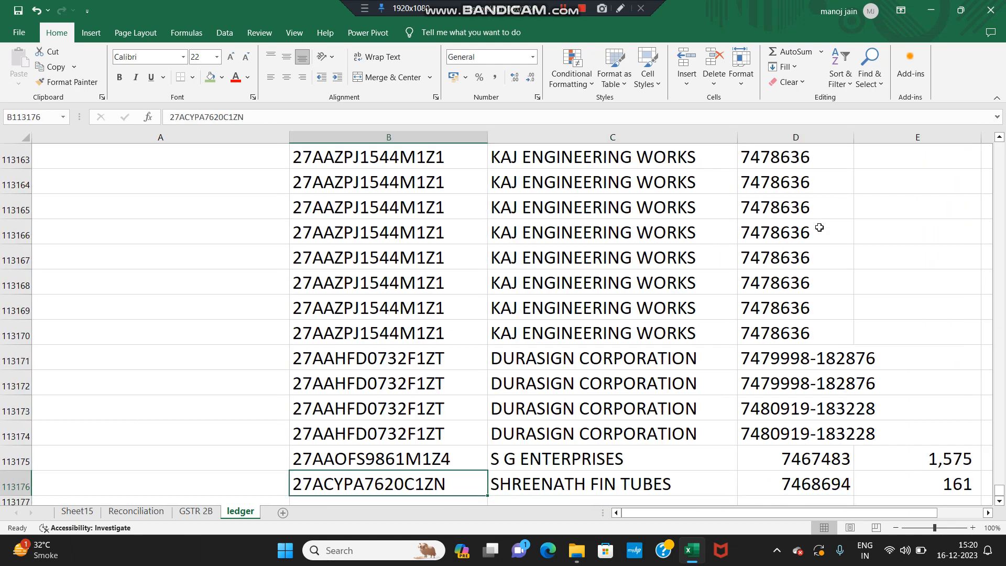
key(Left)
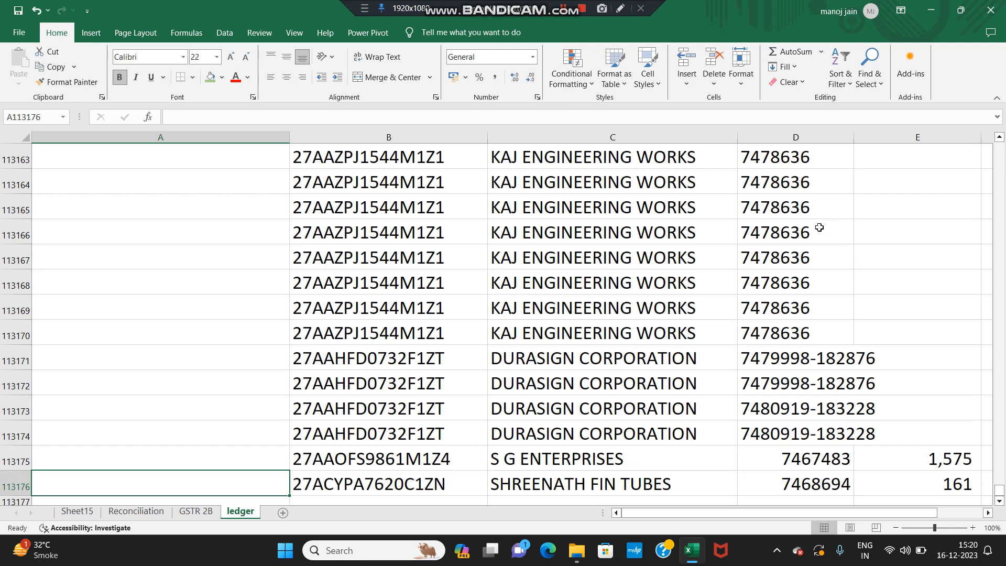
key(ctrl+shift+Up)
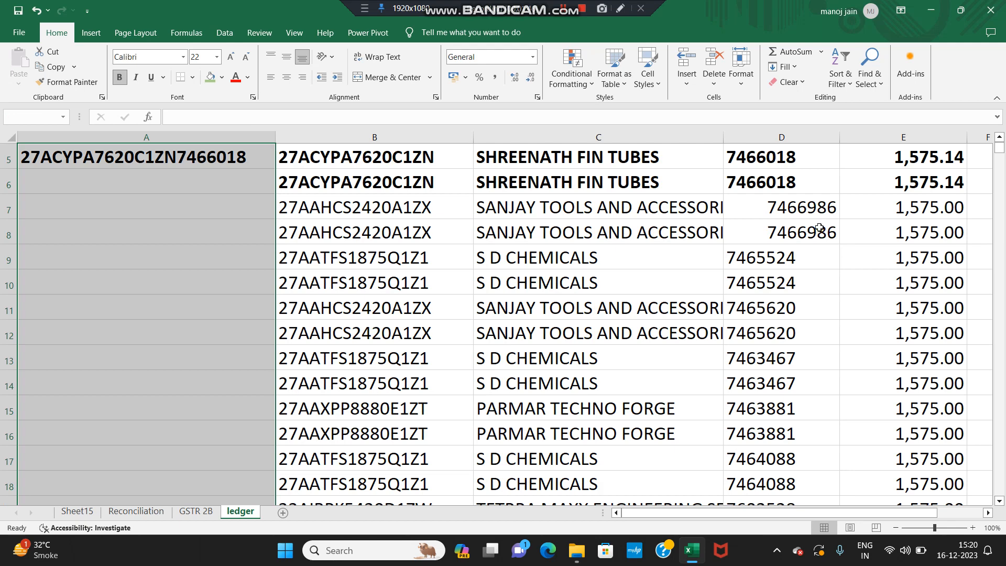
key(ctrl+d)
key(Up)
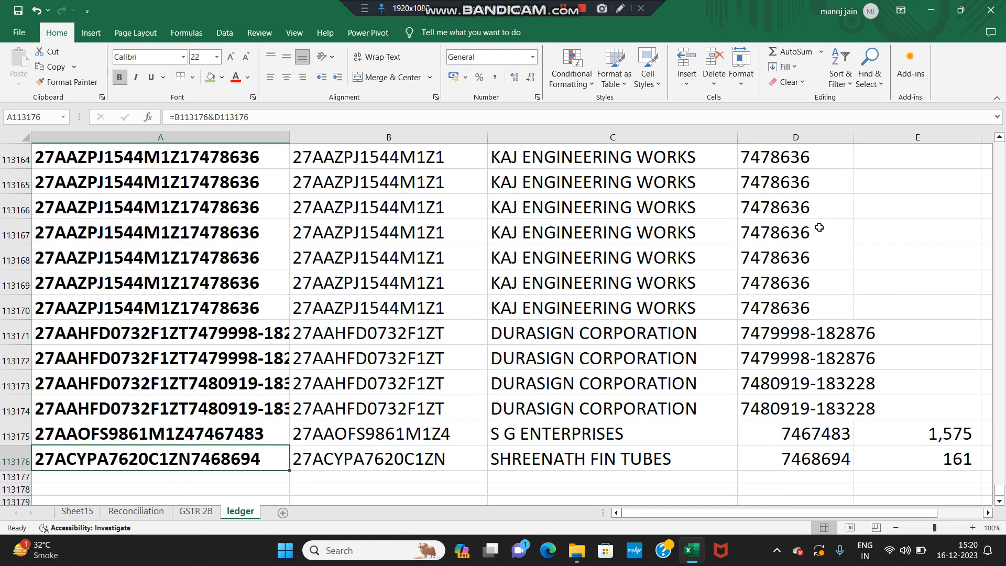
key(ctrl+Up)
key(Down)
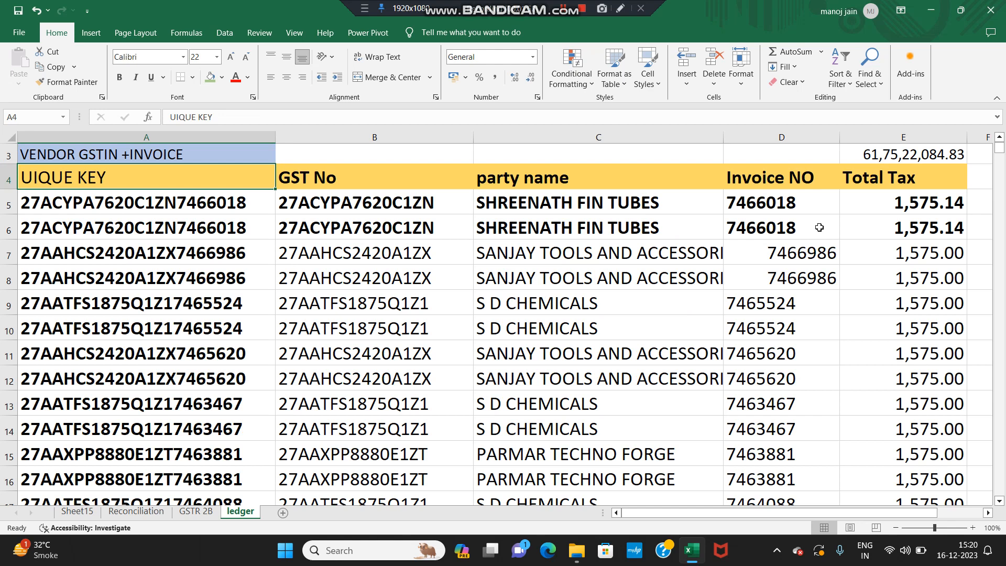
Step: Replace the ledger's unique key formulas from A5 down with their results, pasting them in place as values and number formats
click(250, 211)
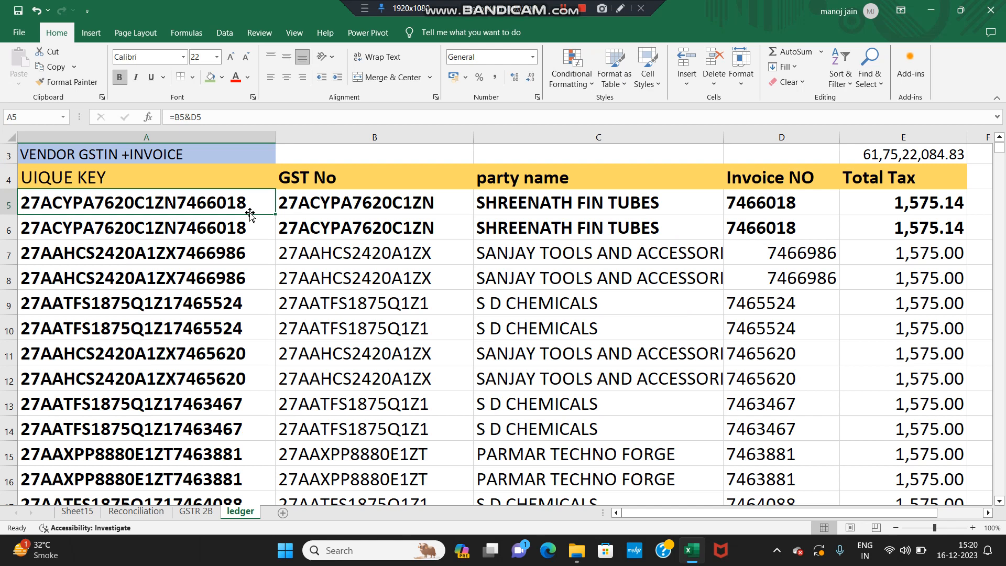
key(ctrl+shift+Down)
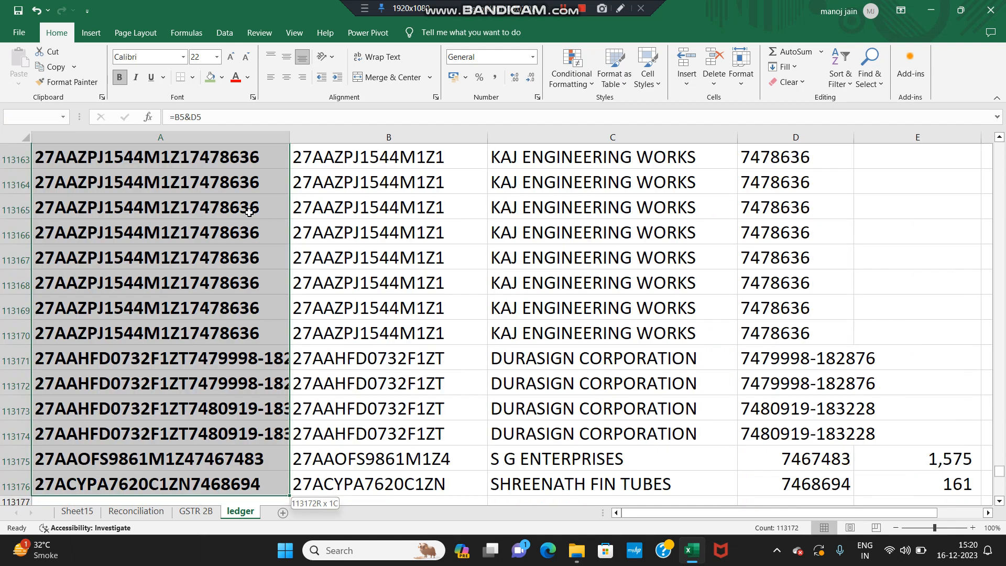
key(ctrl+c)
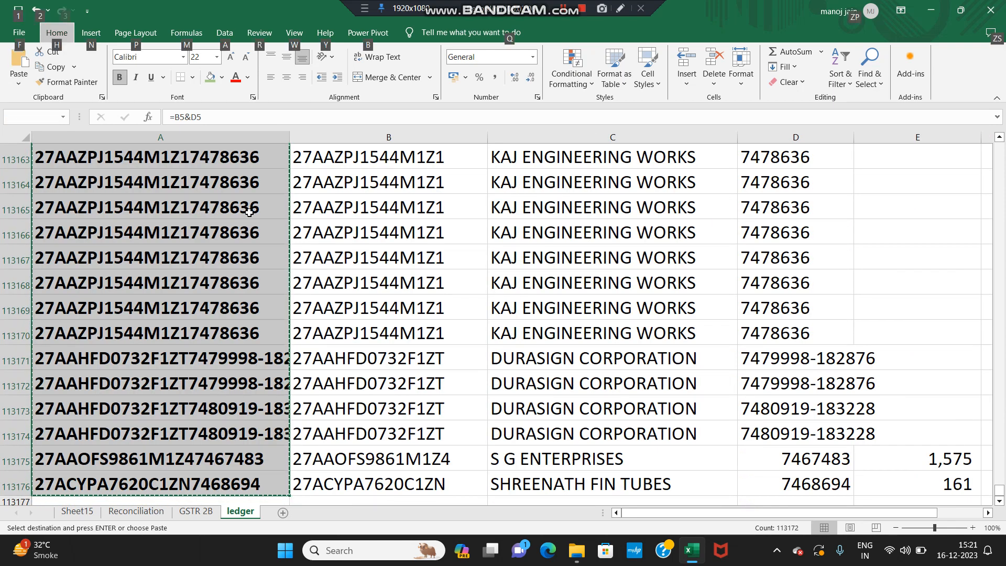
key(alt)
key(v)
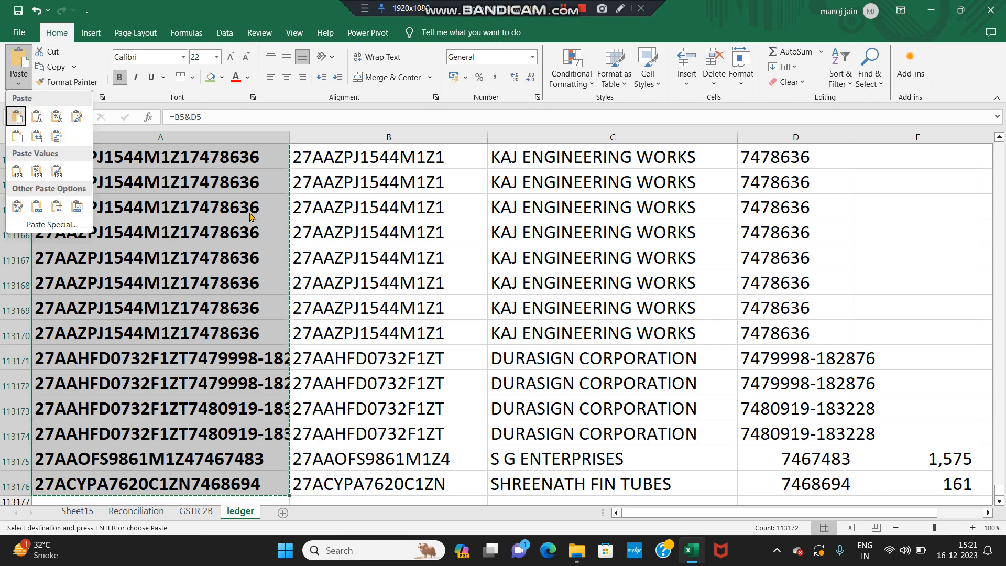
key(s)
key(u)
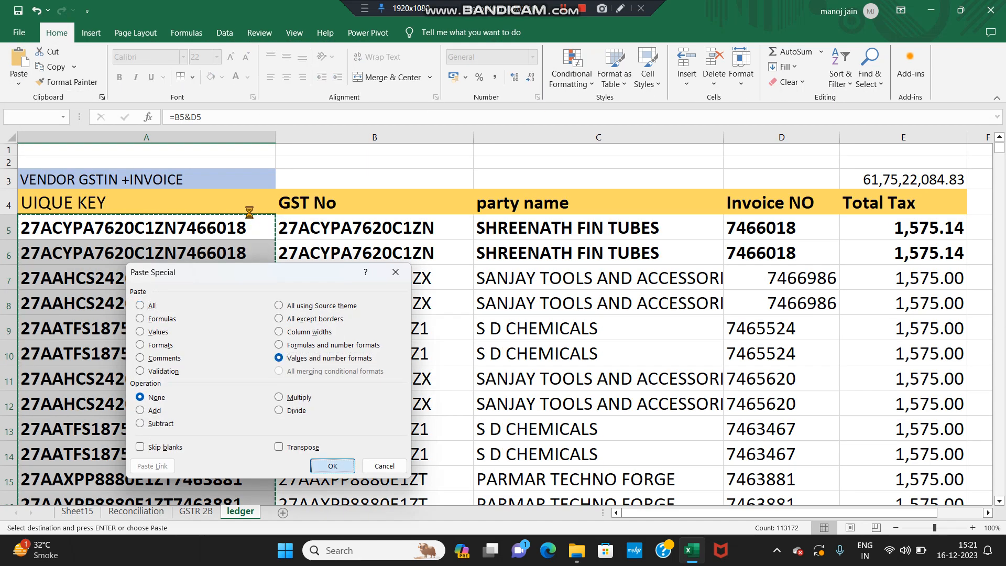
key(Return)
key(Escape)
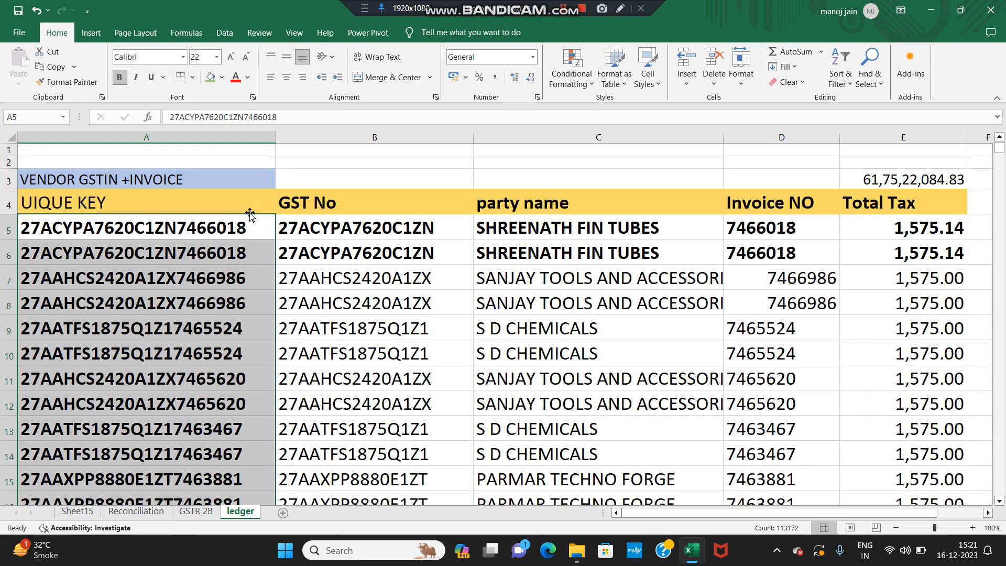
click(198, 235)
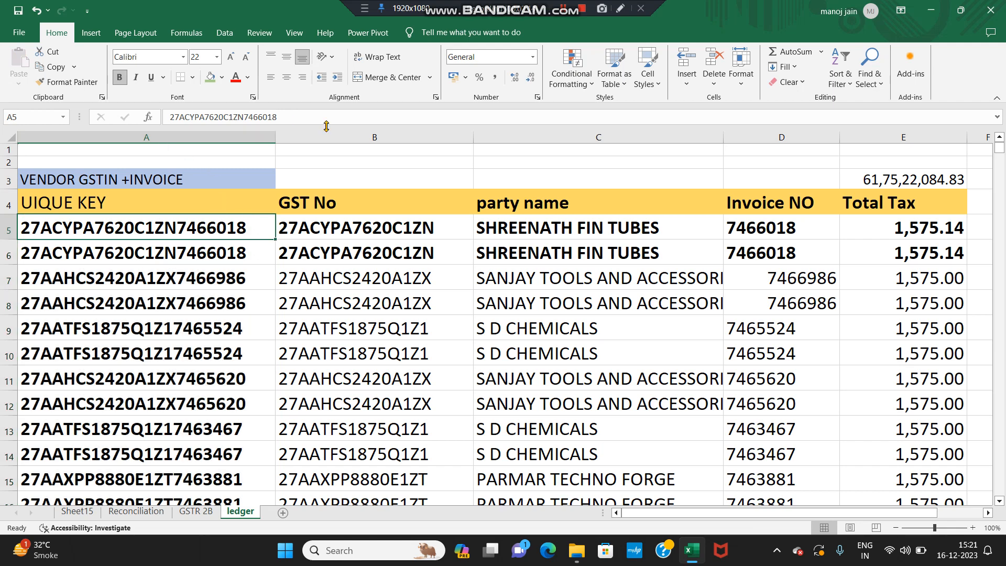
Step: Examine the column headers of the GSTR 2B sheet, including its key column, and the layout of the Reconciliation sheet
click(196, 512)
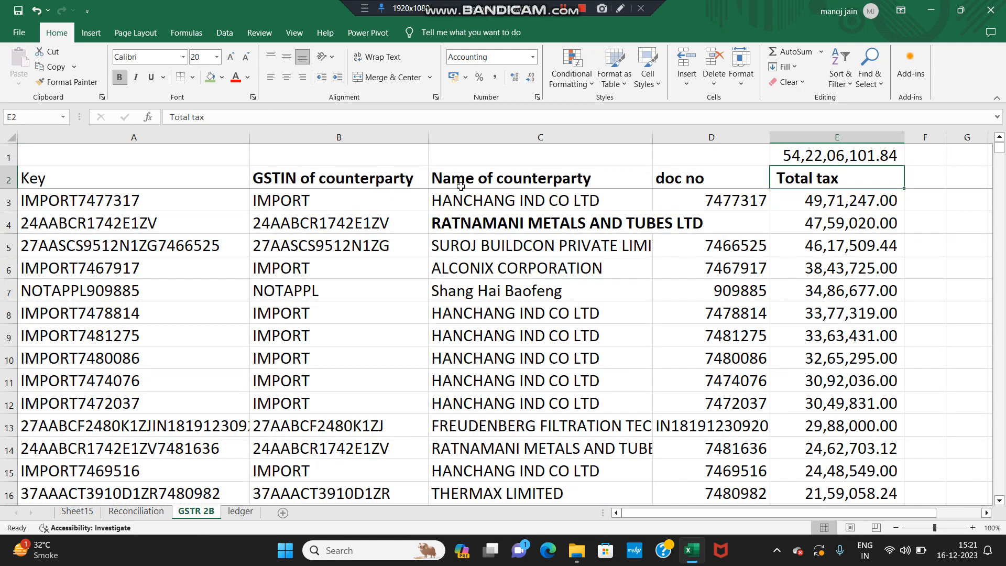
click(412, 176)
click(532, 181)
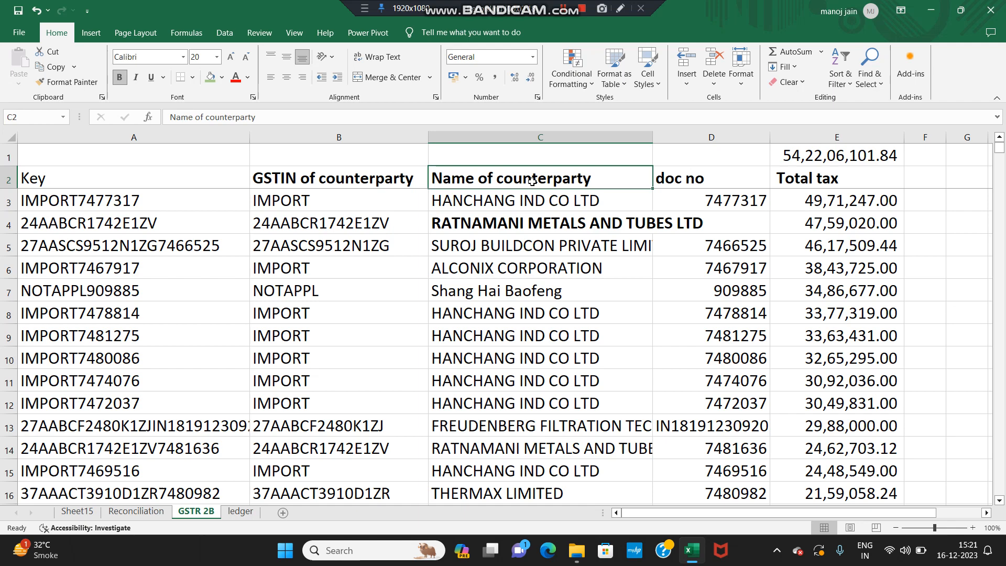
click(677, 176)
click(826, 179)
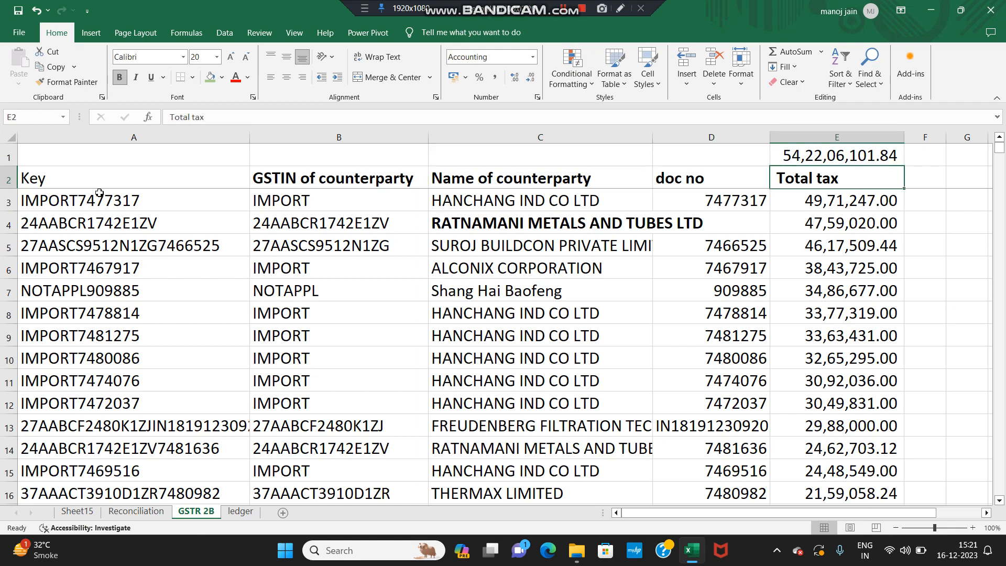
drag(94, 197, 97, 186)
click(113, 180)
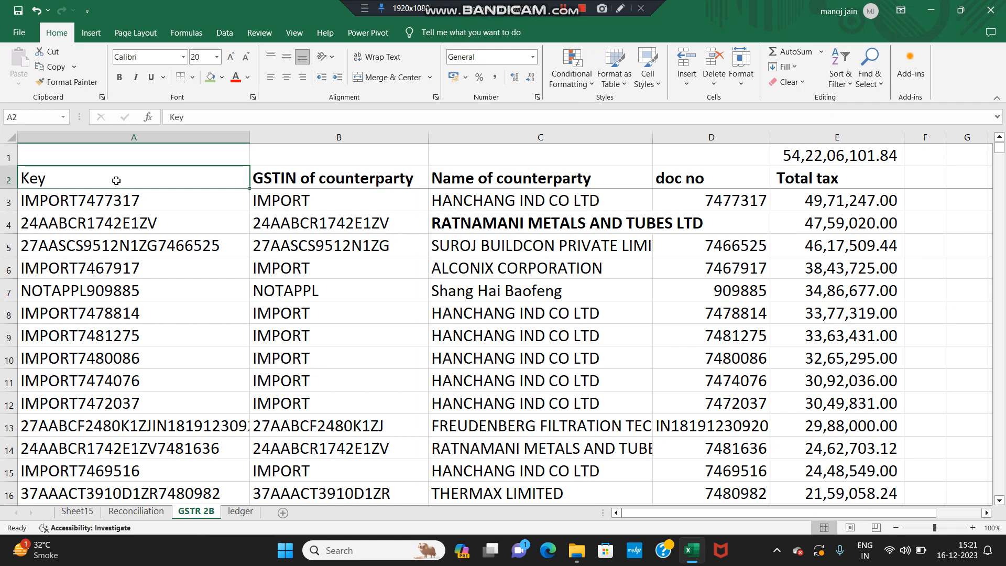
click(126, 513)
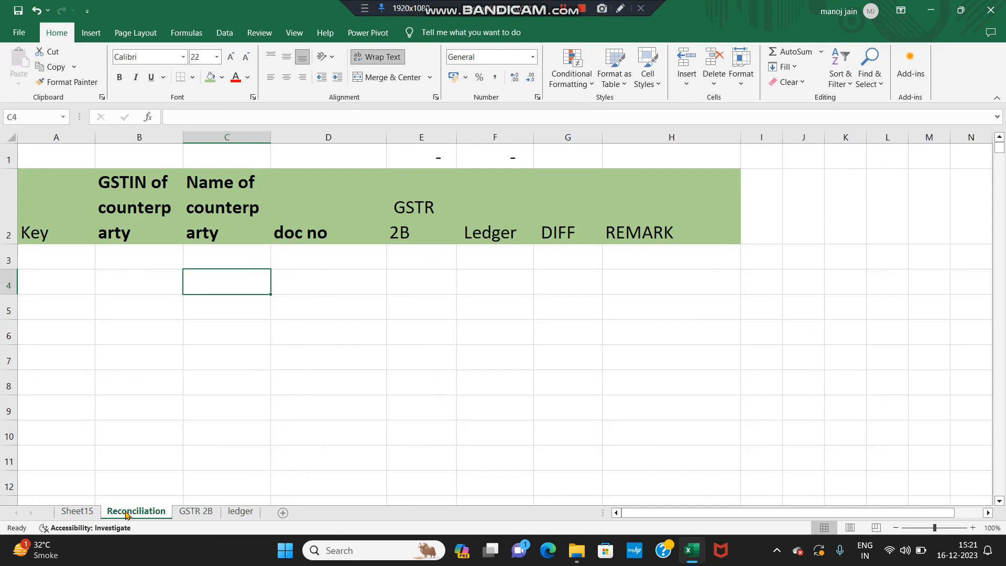
Step: Copy all unique keys from the ledger sheet into the Key column of the Reconciliation sheet, starting at A3
click(244, 512)
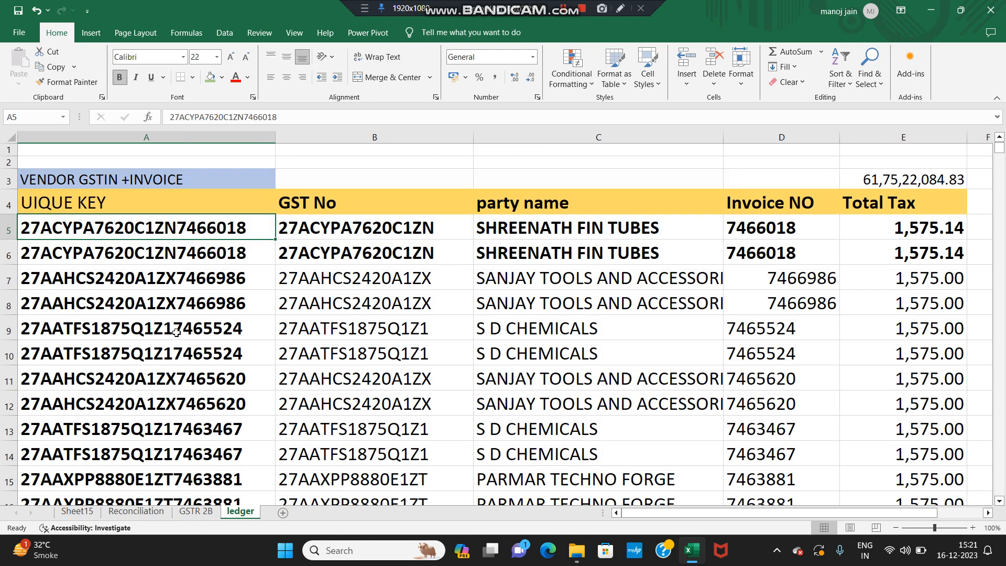
click(124, 210)
key(Down)
key(ctrl+shift+Down)
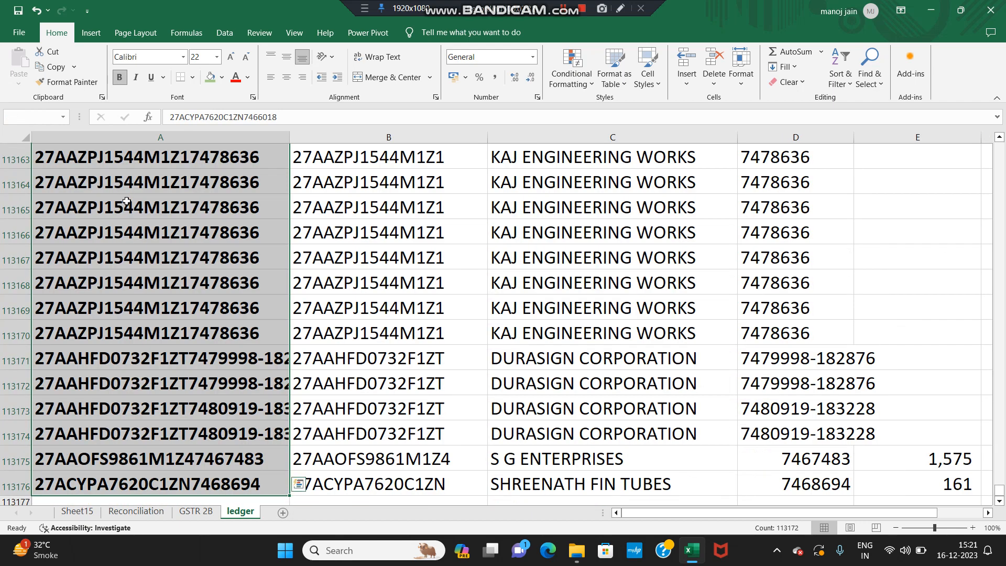
key(ctrl+c)
click(121, 516)
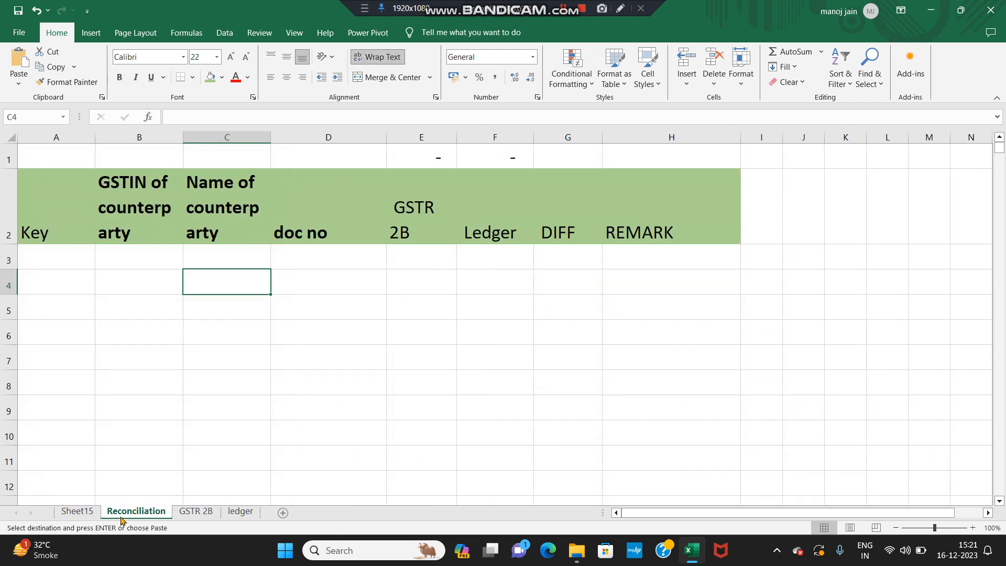
click(52, 254)
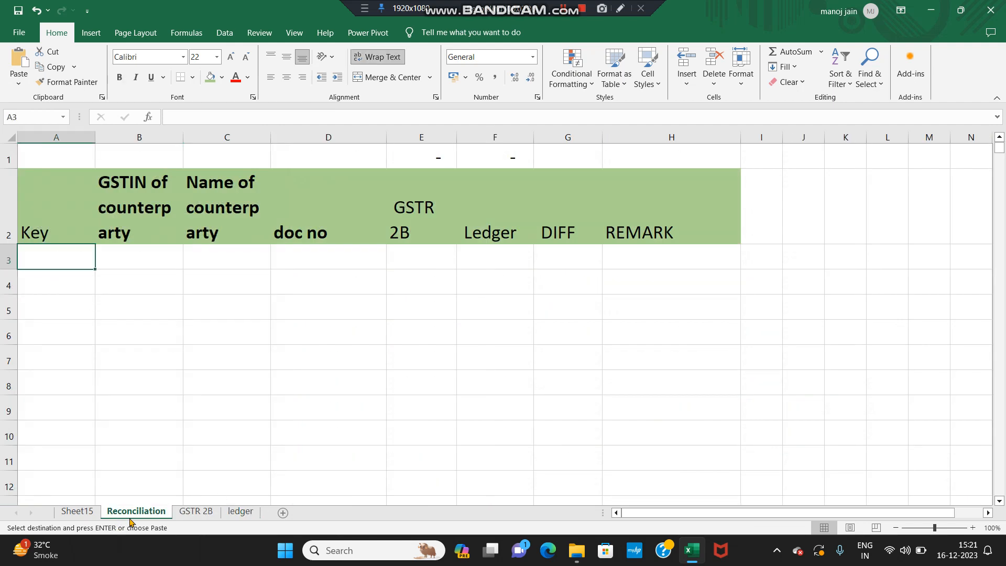
key(ctrl+v)
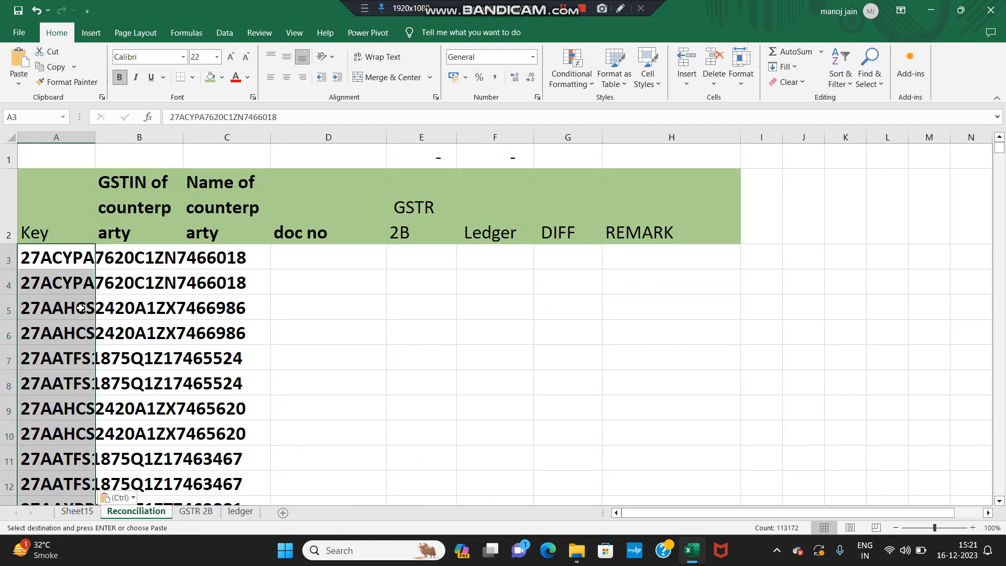
Step: Copy all keys from the GSTR 2B sheet, A3 down, and append them below the ledger keys on the Reconciliation sheet, starting at A113175
click(196, 512)
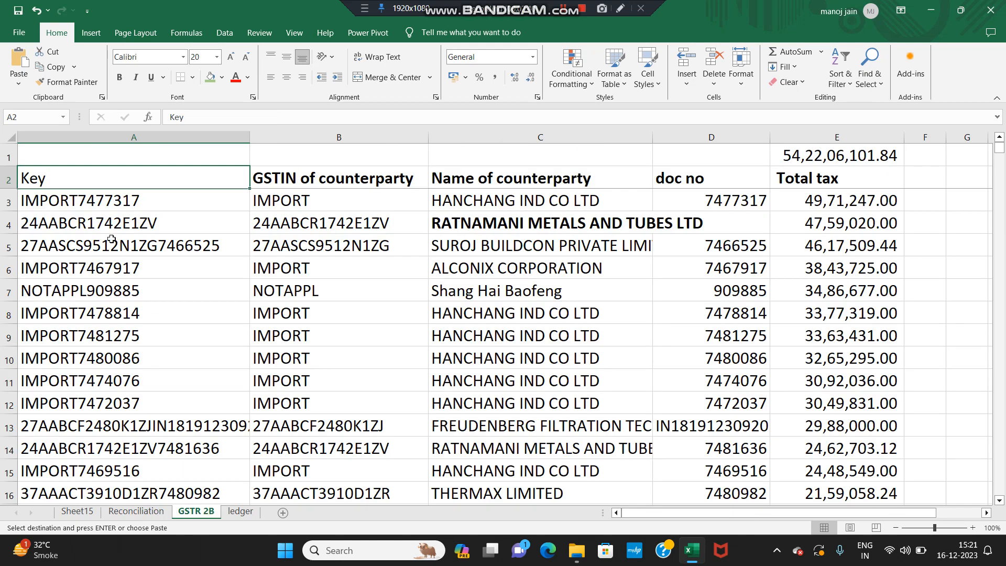
click(92, 213)
click(91, 211)
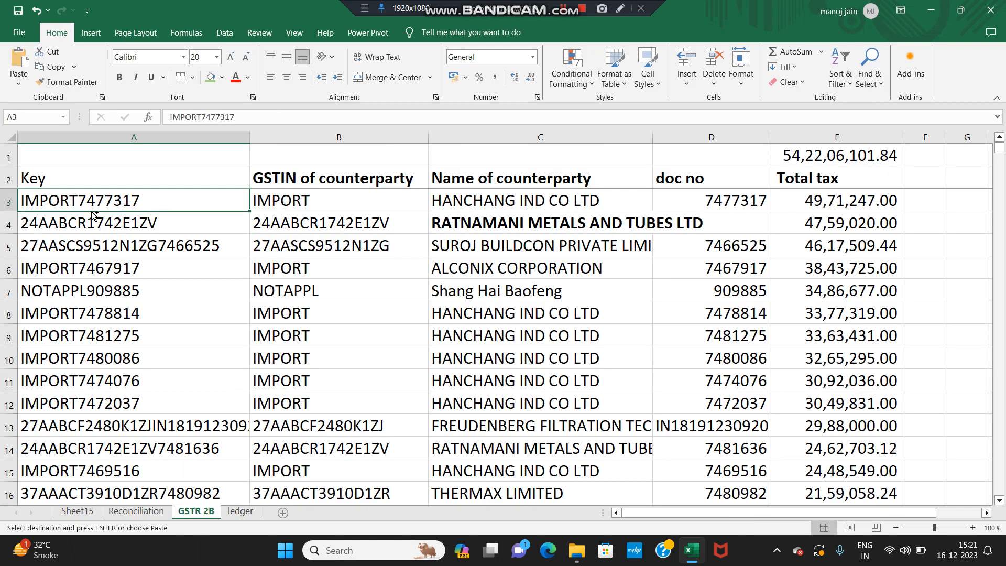
key(ctrl+shift+Down)
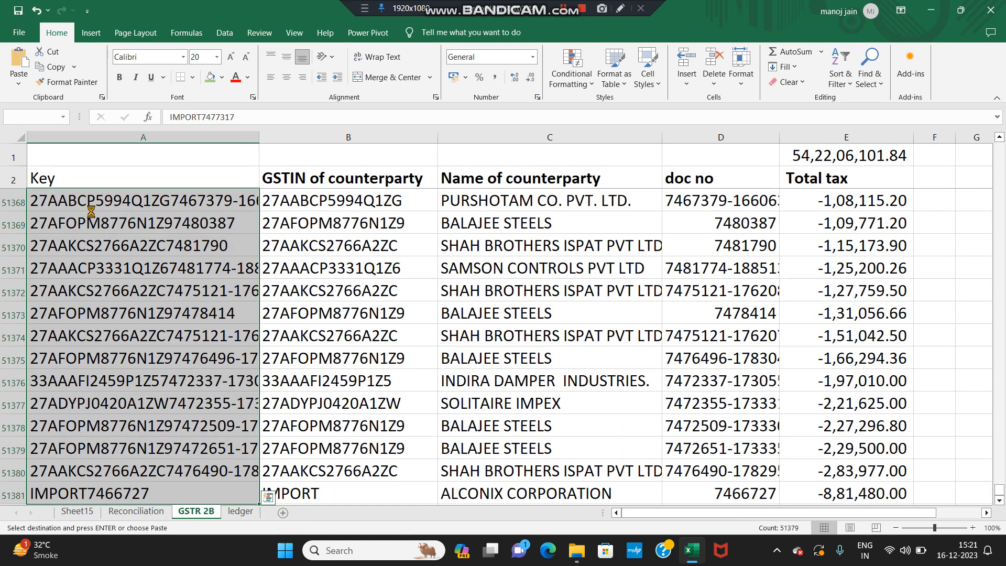
click(131, 512)
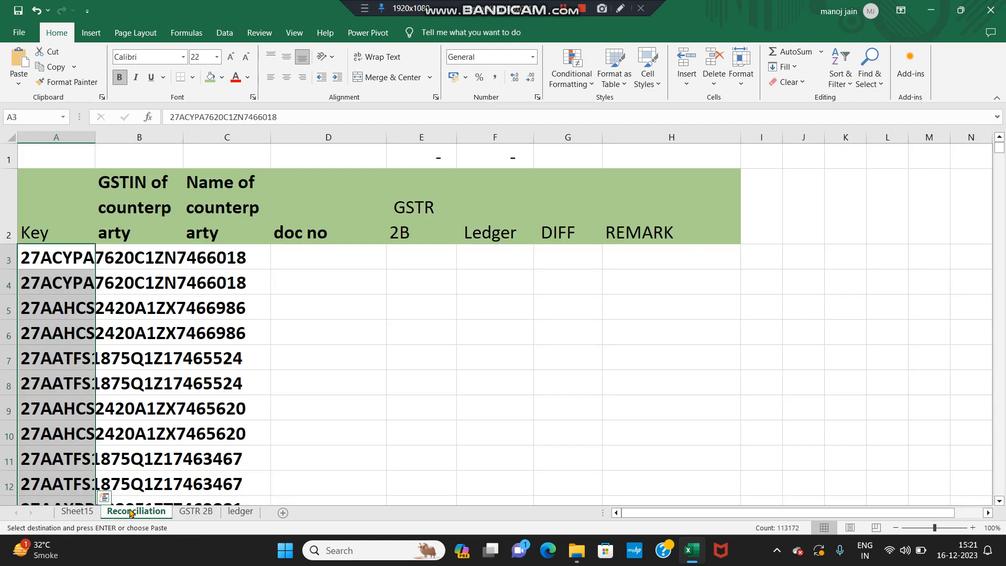
key(ctrl+Down)
key(Down)
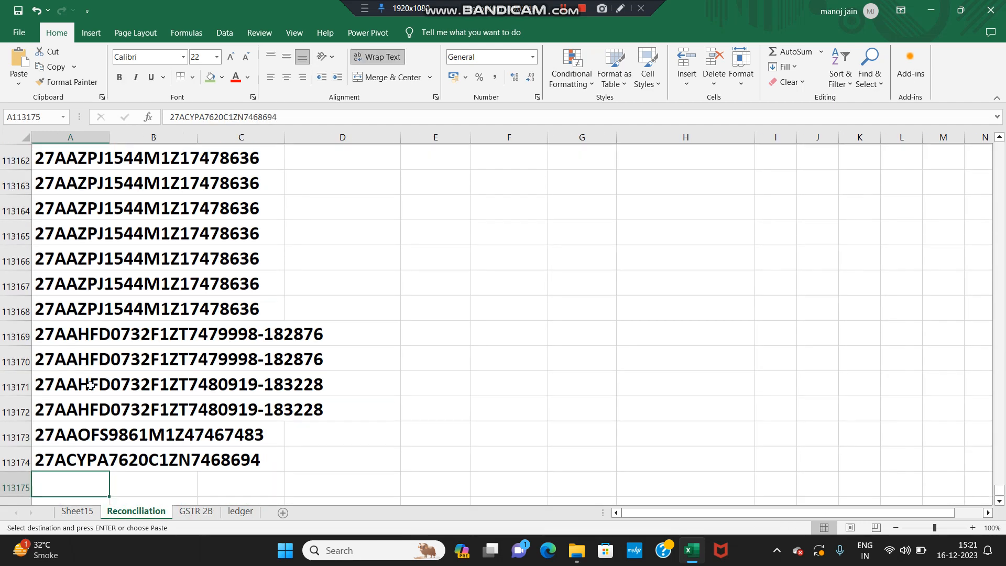
key(ctrl+v)
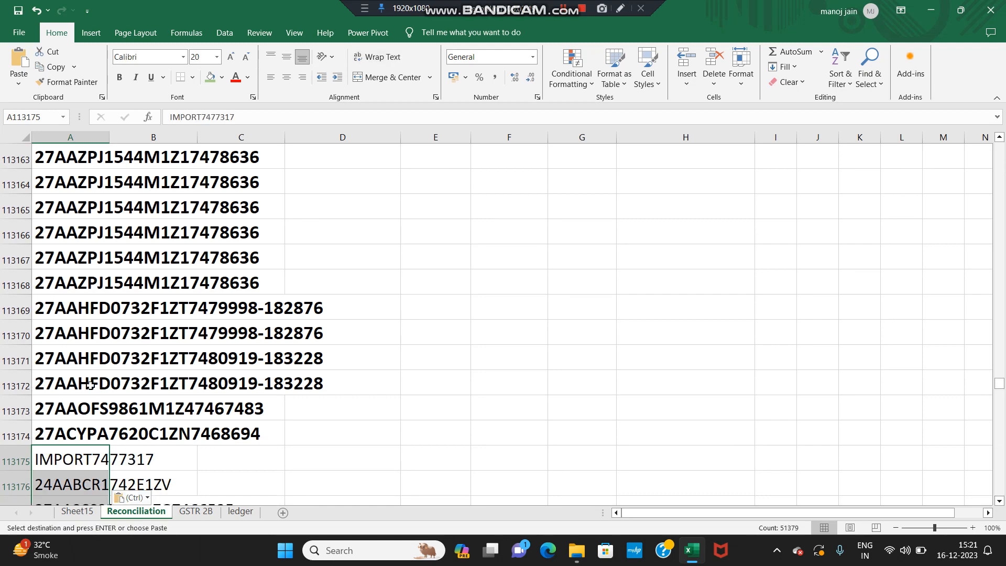
Step: Remove duplicates from the Reconciliation sheet's combined Key list from A3 down, continuing with the current selection only
key(ctrl+Home)
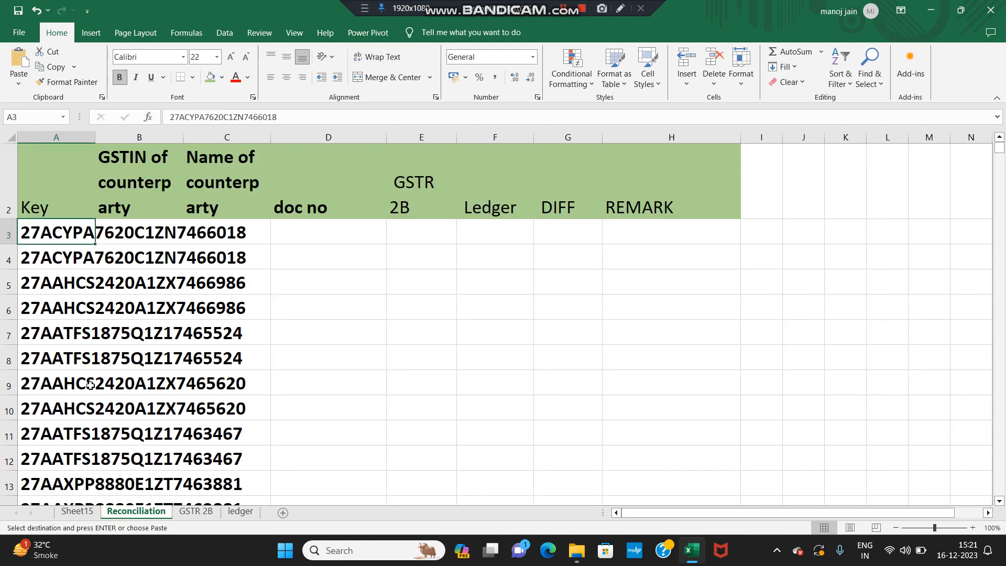
key(ctrl+shift+Down)
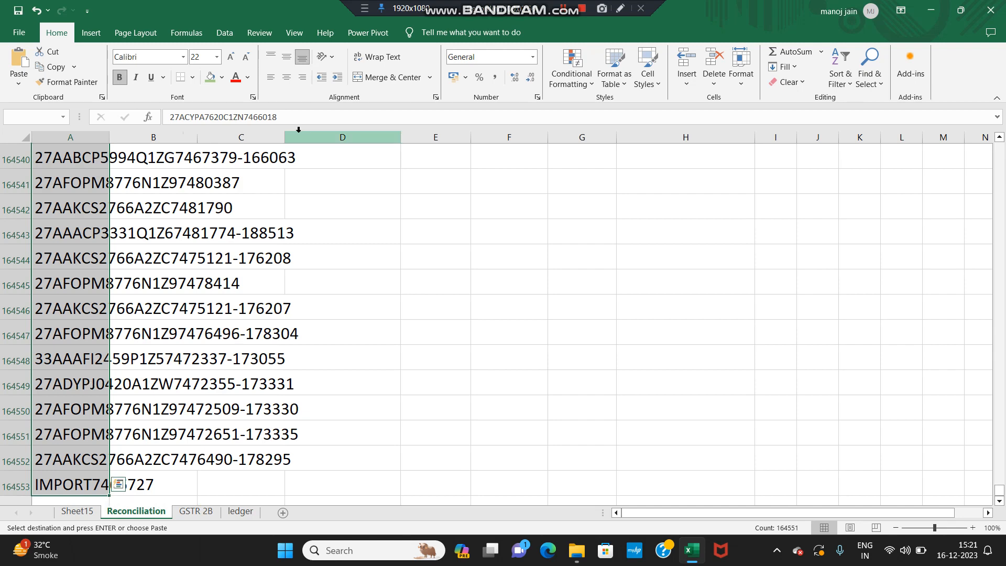
click(218, 39)
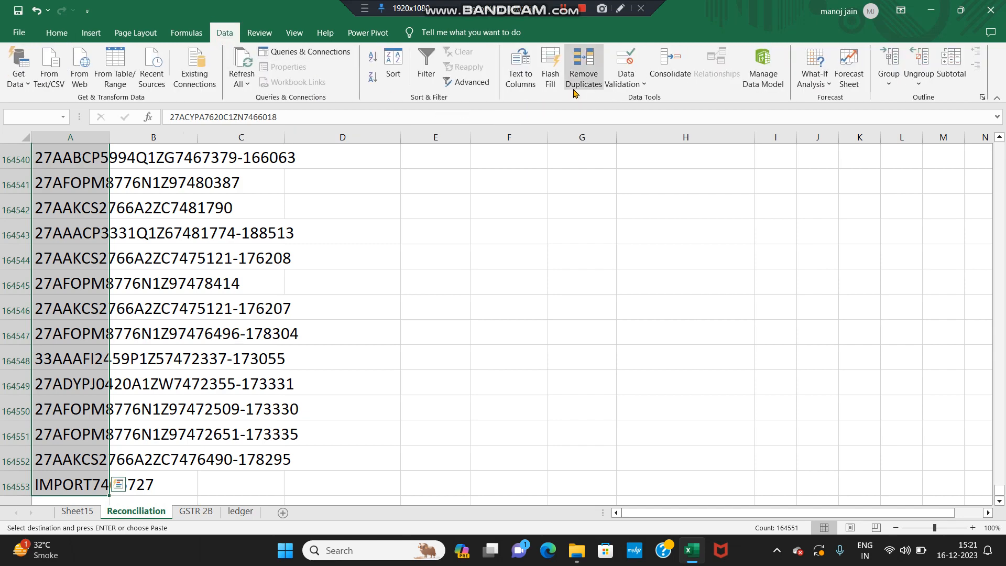
click(584, 71)
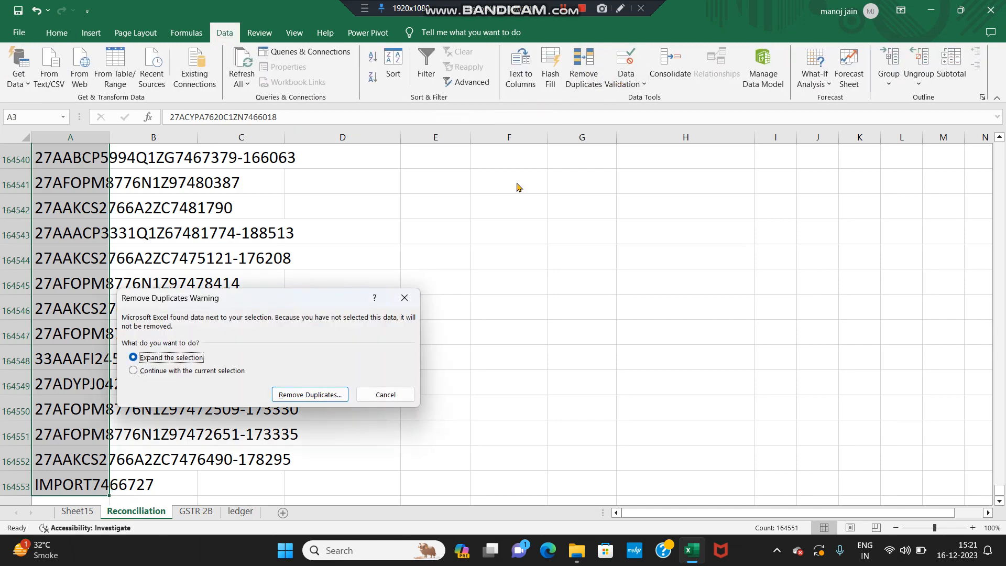
click(153, 373)
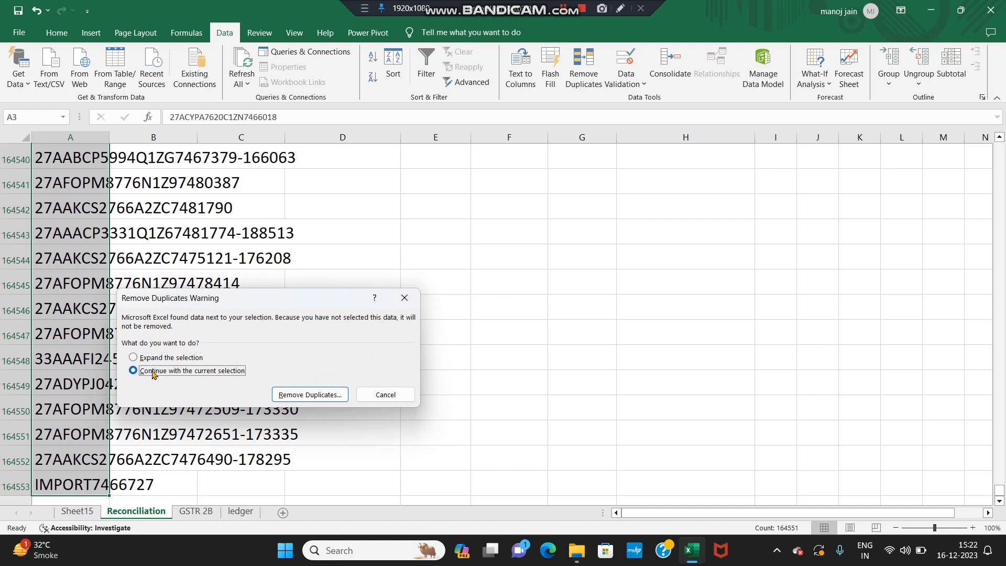
click(310, 400)
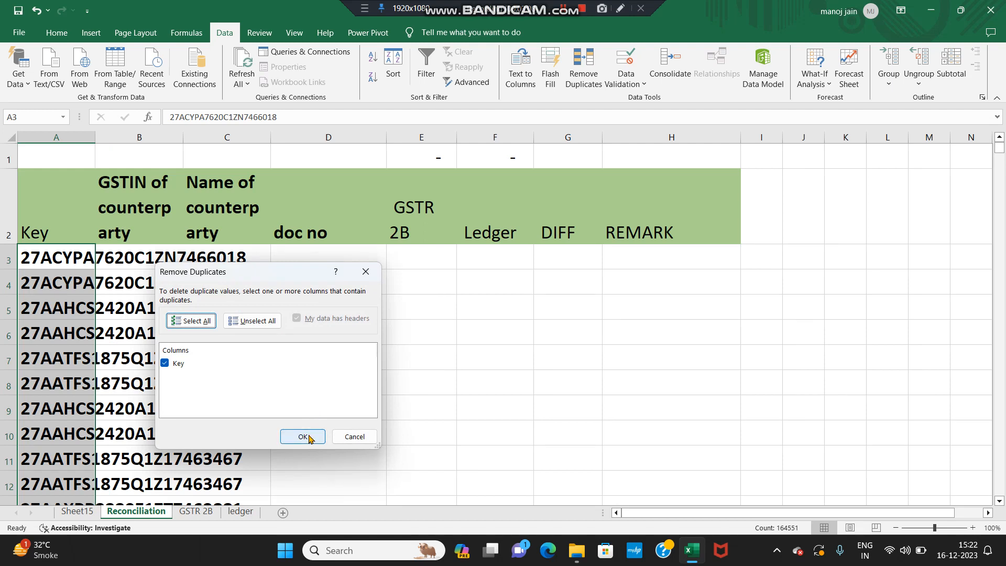
click(303, 436)
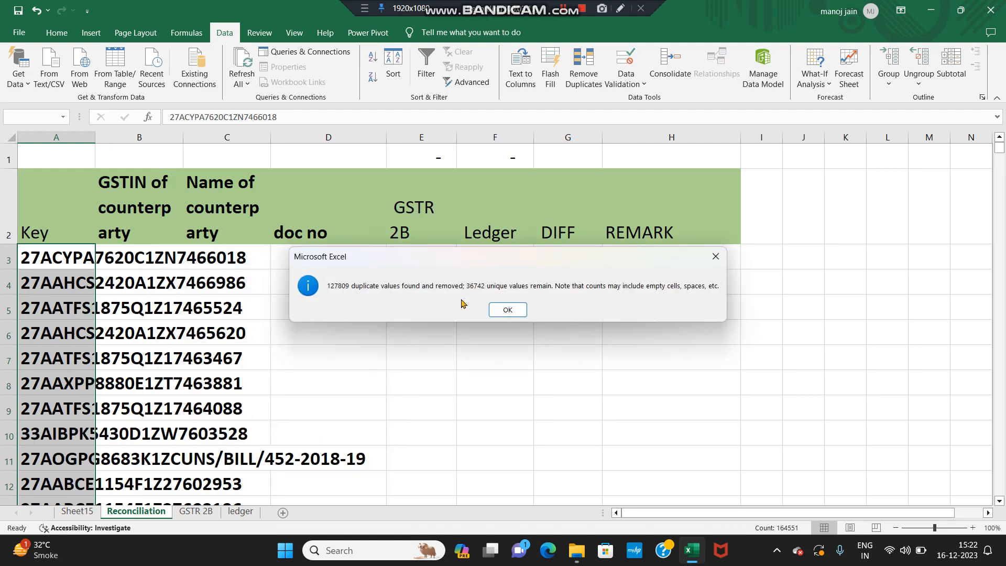
click(503, 311)
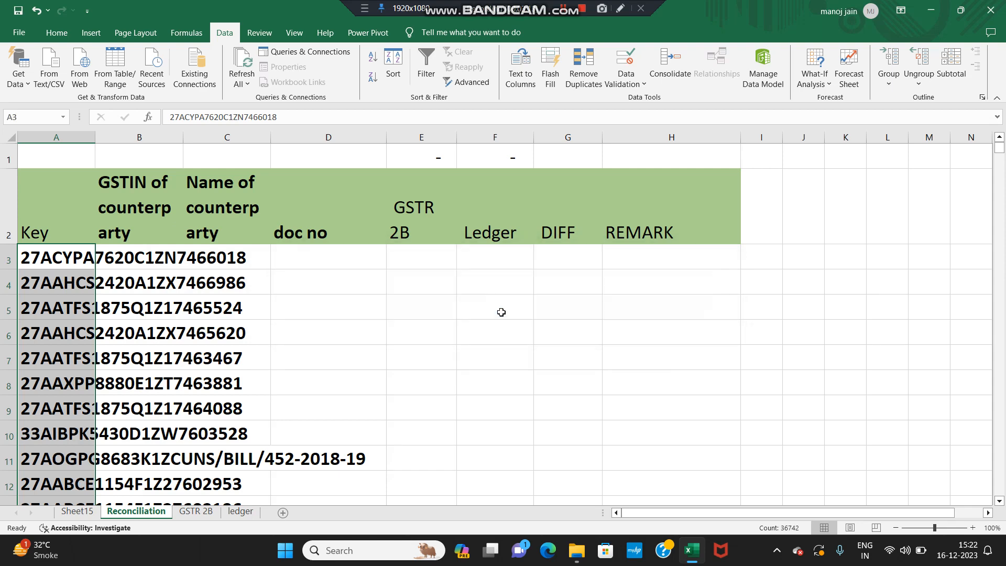
Step: Examine the Invoice NO entries in the ledger sheet's first two data rows, D5 and D6, for repeated invoices
click(236, 511)
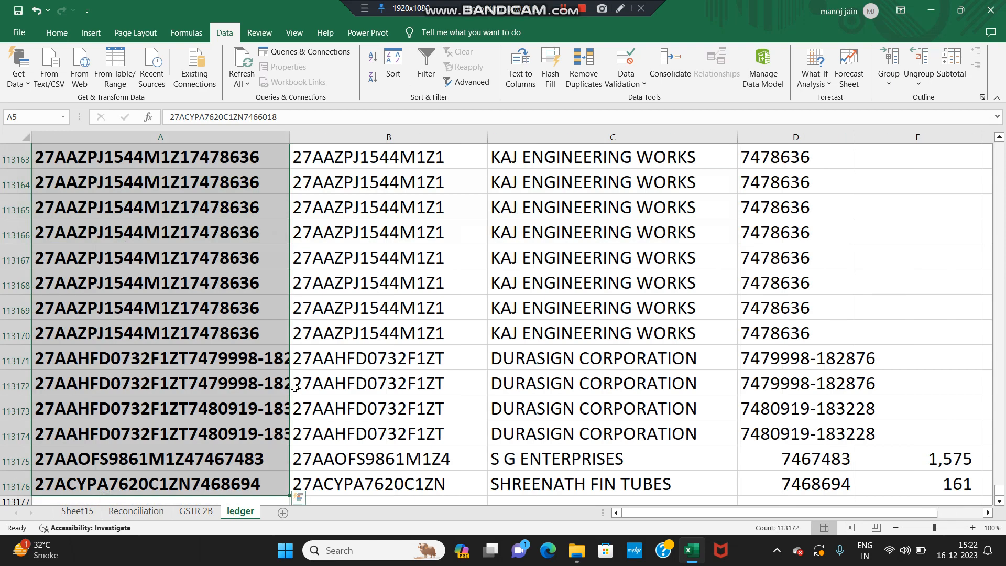
key(ctrl+Home)
key(Down)
key(Right)
key(Right)
key(Right)
key(Right)
key(Down)
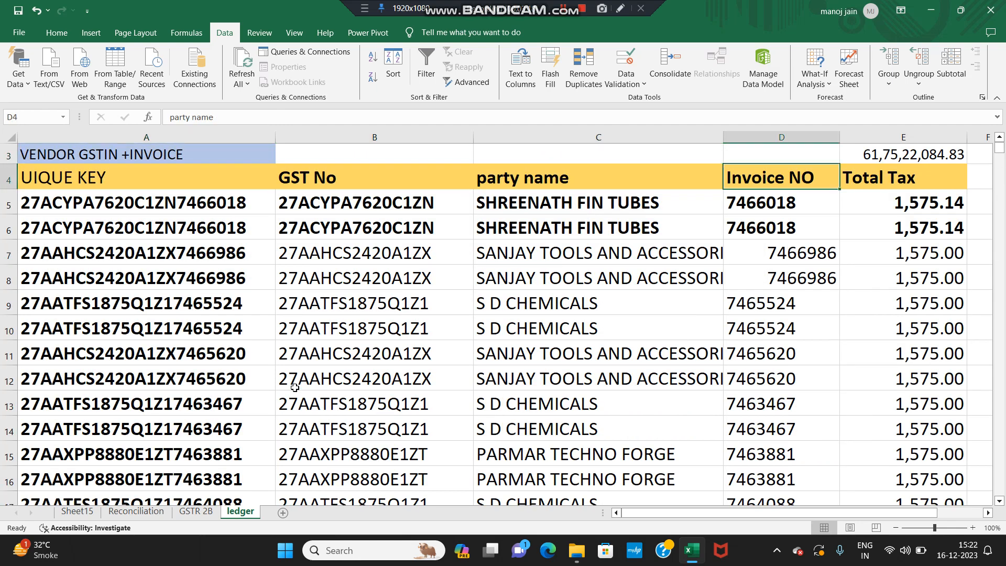
key(Left)
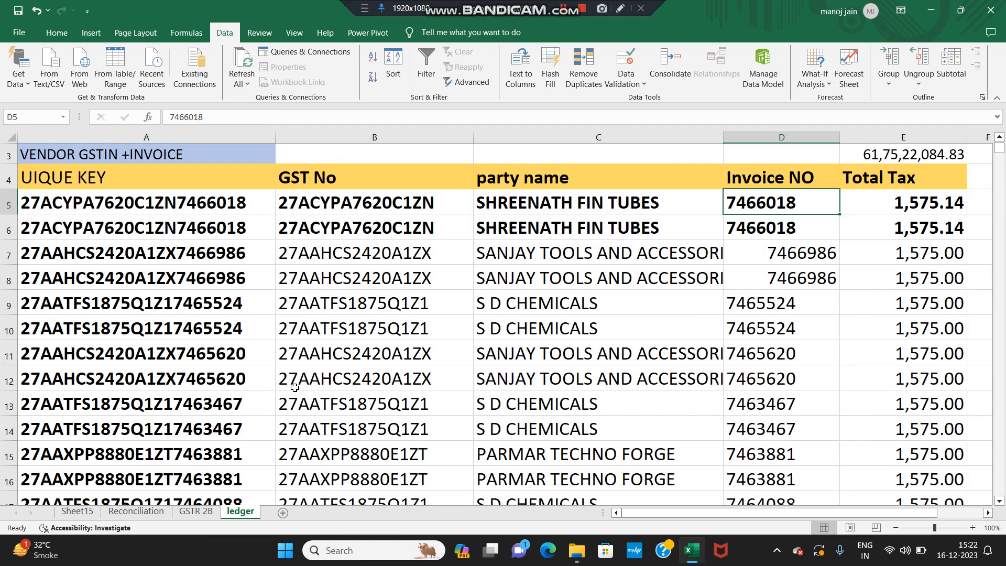
key(shift+Down)
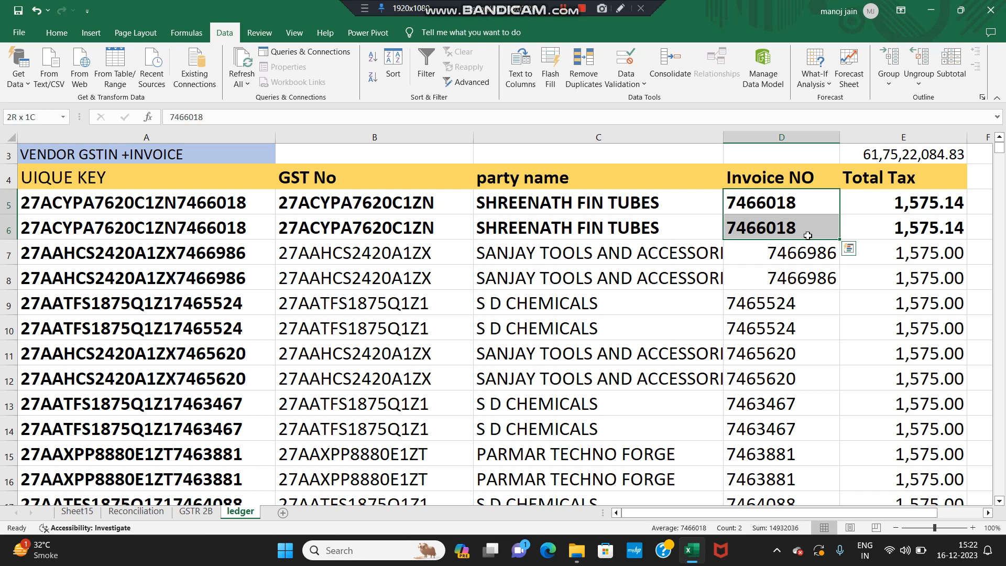
Step: Widen column A of the Reconciliation sheet so that typical GSTIN-plus-invoice keys fit in the column
click(136, 511)
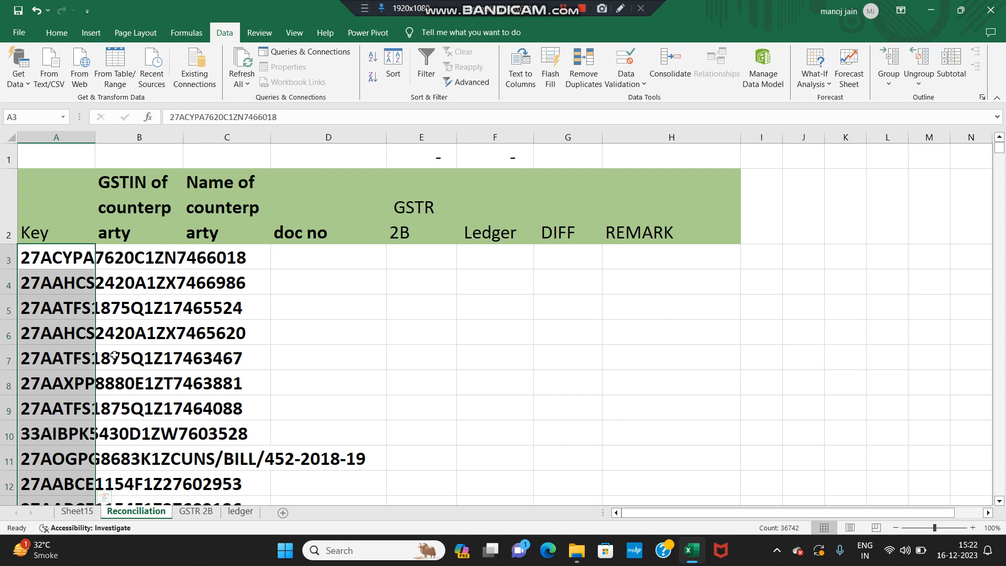
double_click(94, 137)
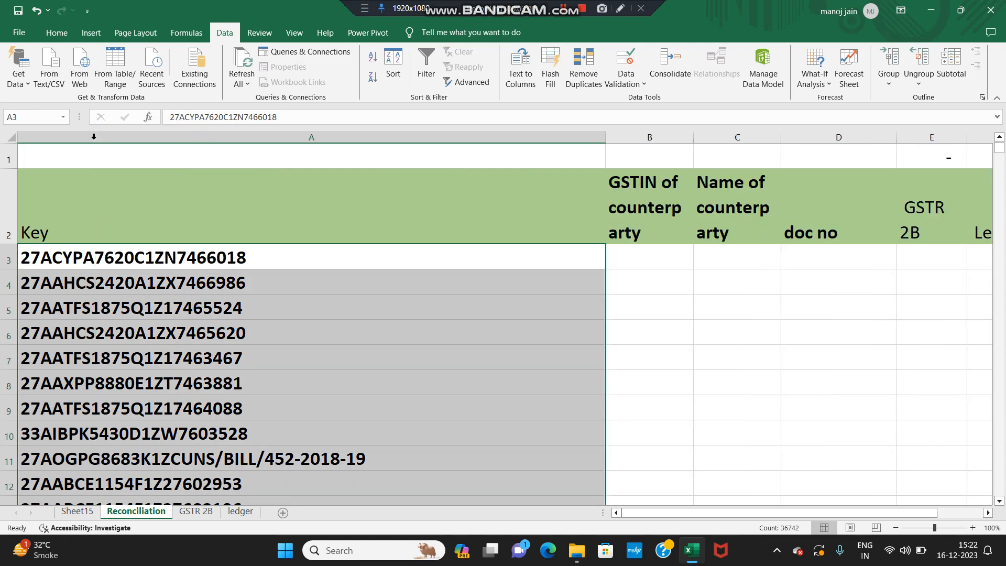
drag(609, 136, 248, 205)
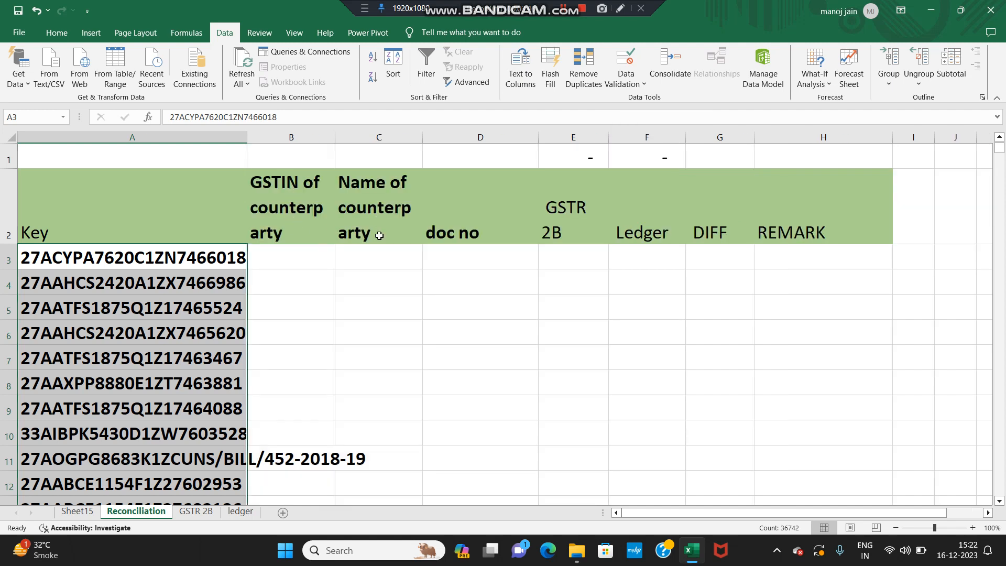
Step: Enter =VLOOKUP(A3,ledger!A:D,2,0) in B3 of the Reconciliation sheet to fetch the counterparty's GSTIN from the ledger
click(257, 261)
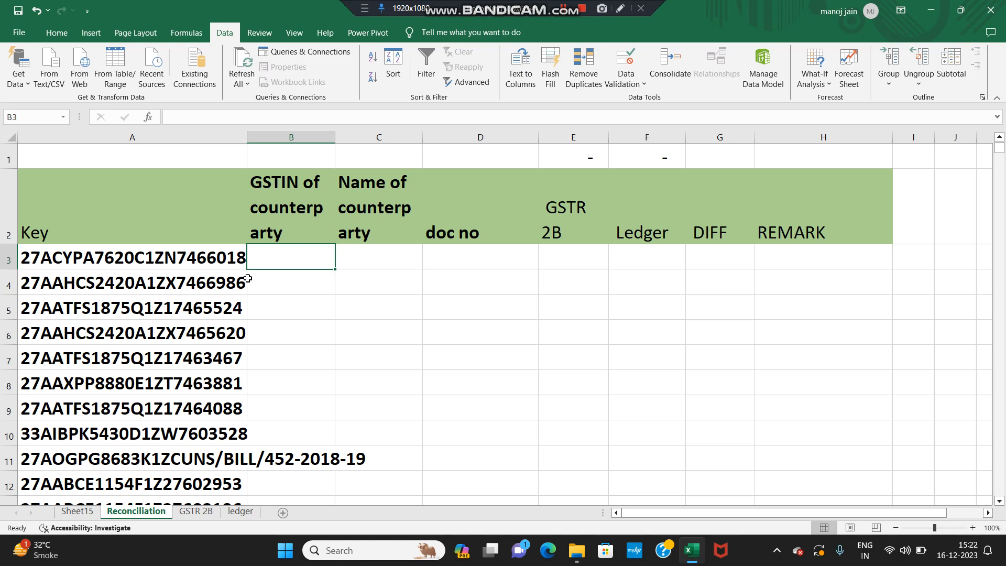
text(=)
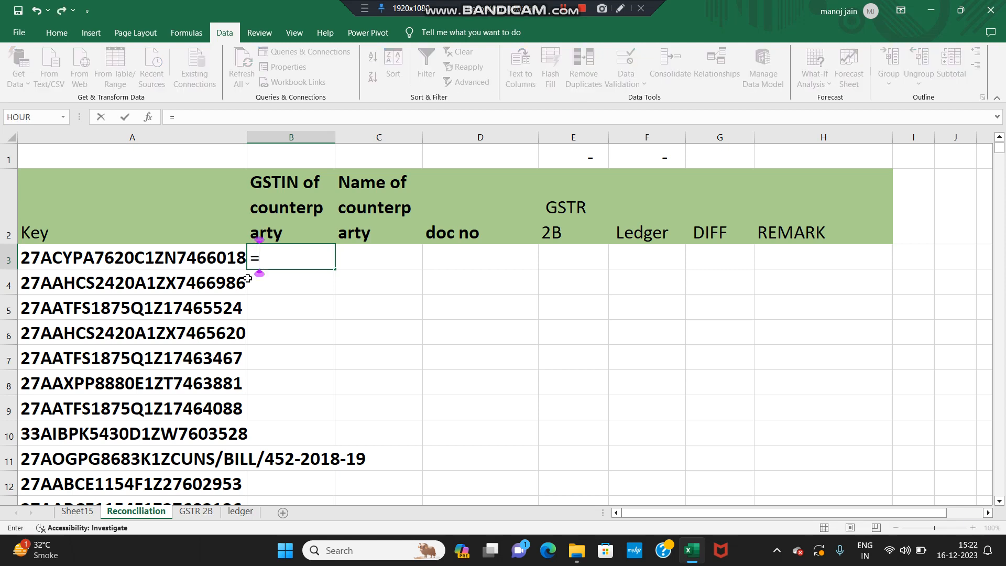
text(vl)
key(Tab)
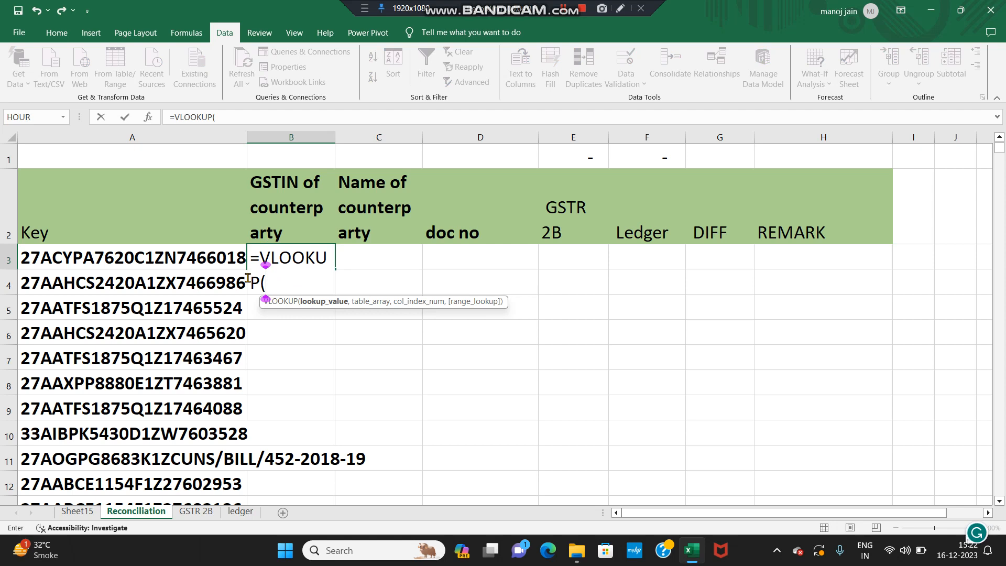
click(150, 254)
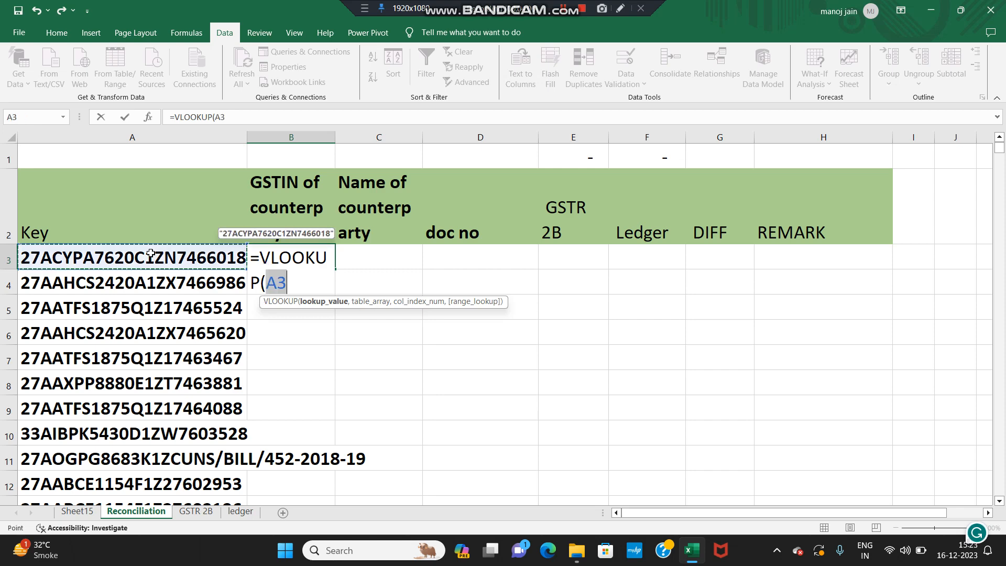
text(,)
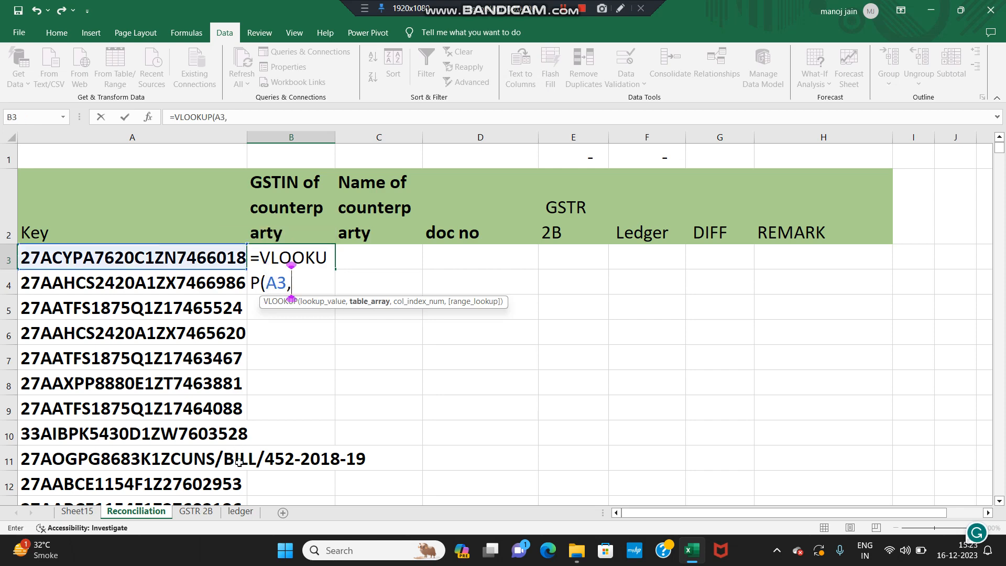
click(234, 515)
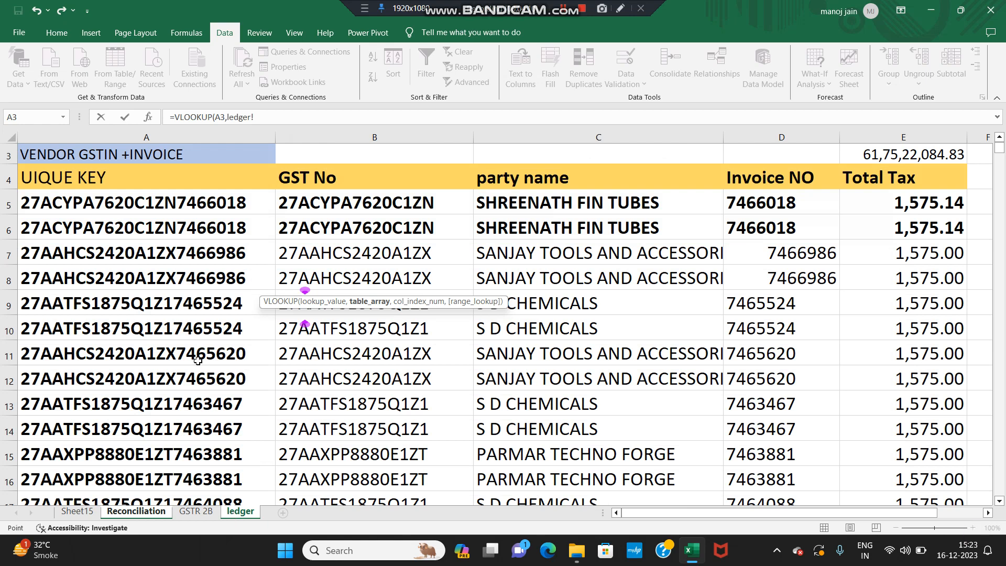
click(116, 141)
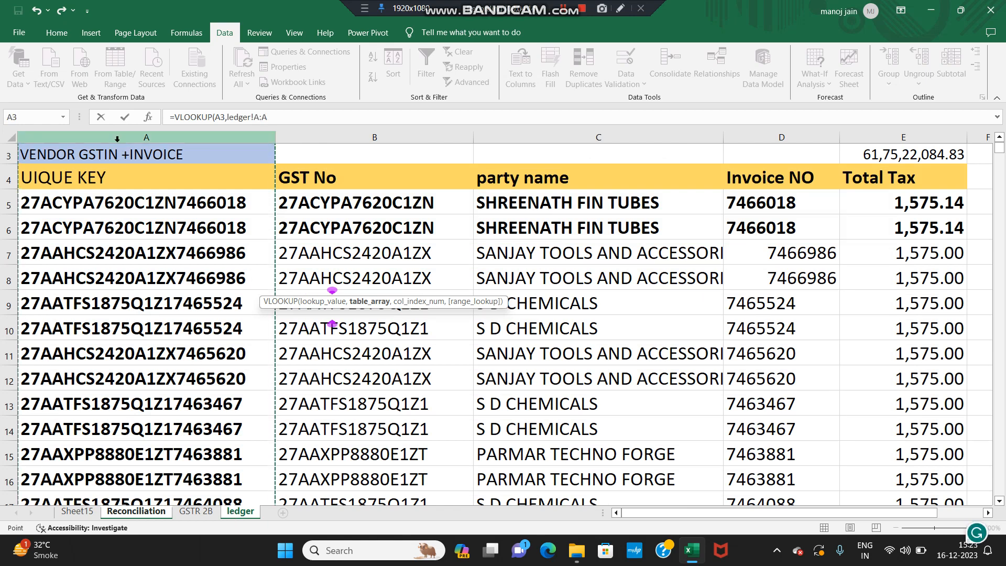
key(shift+Right)
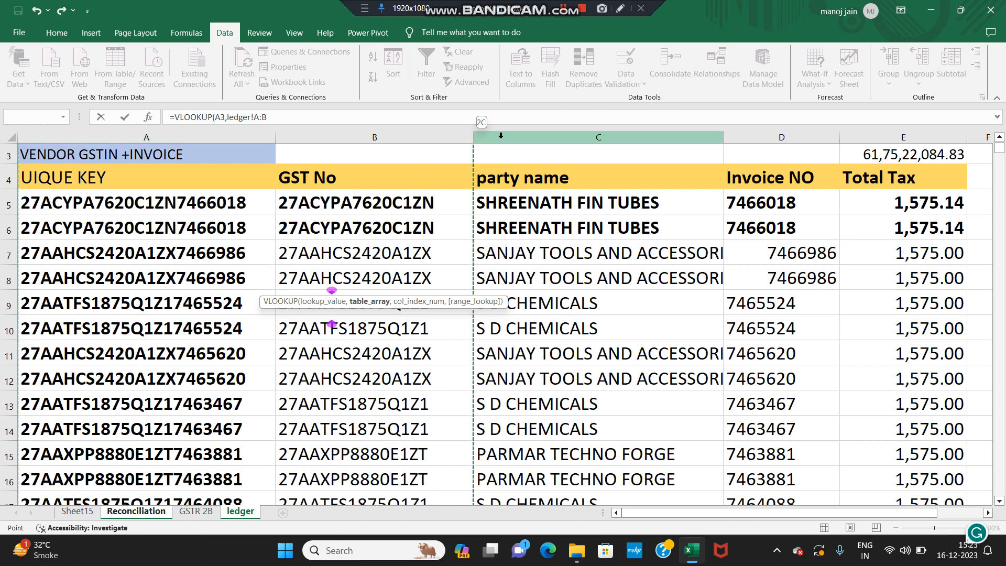
key(shift+Right)
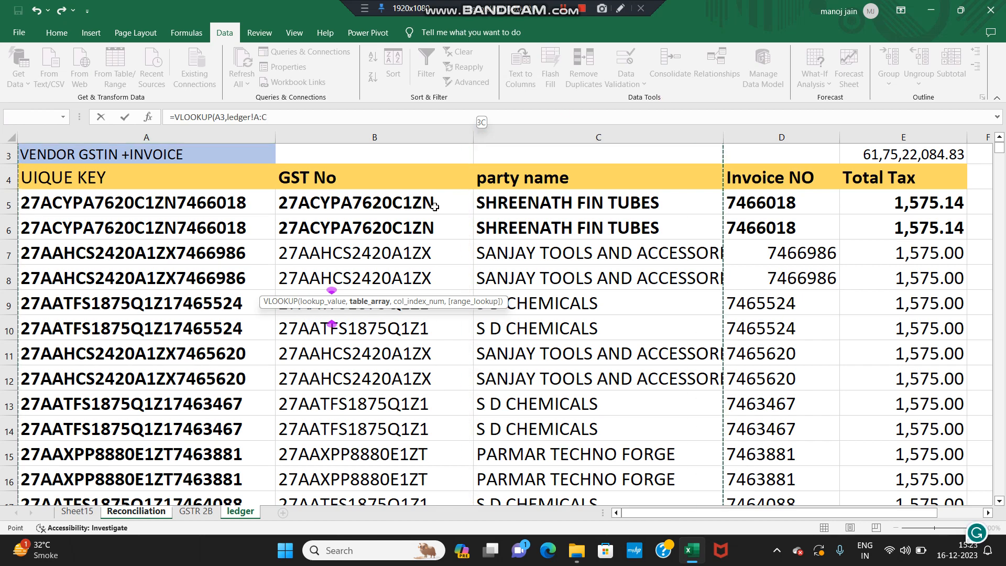
key(shift+Right)
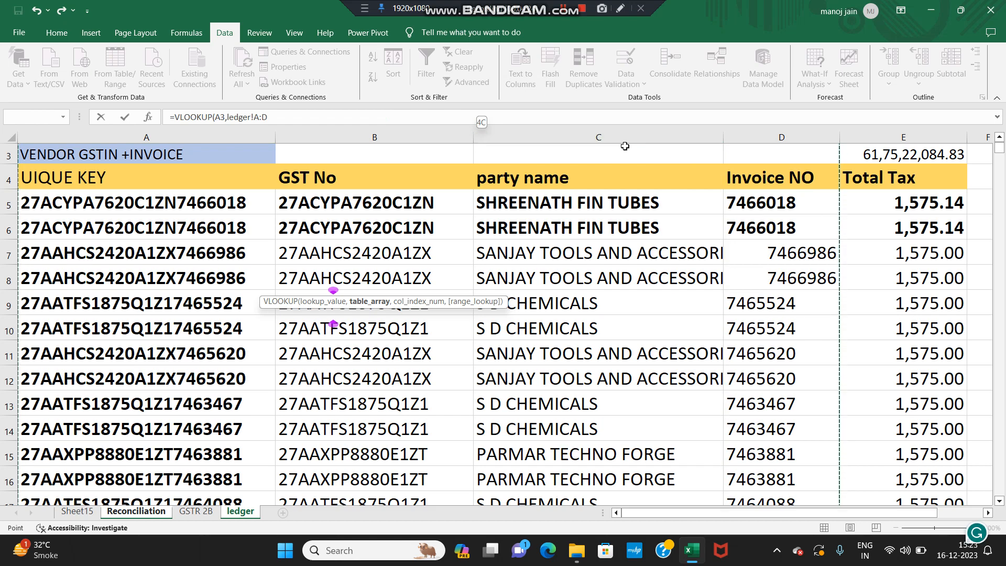
text(,)
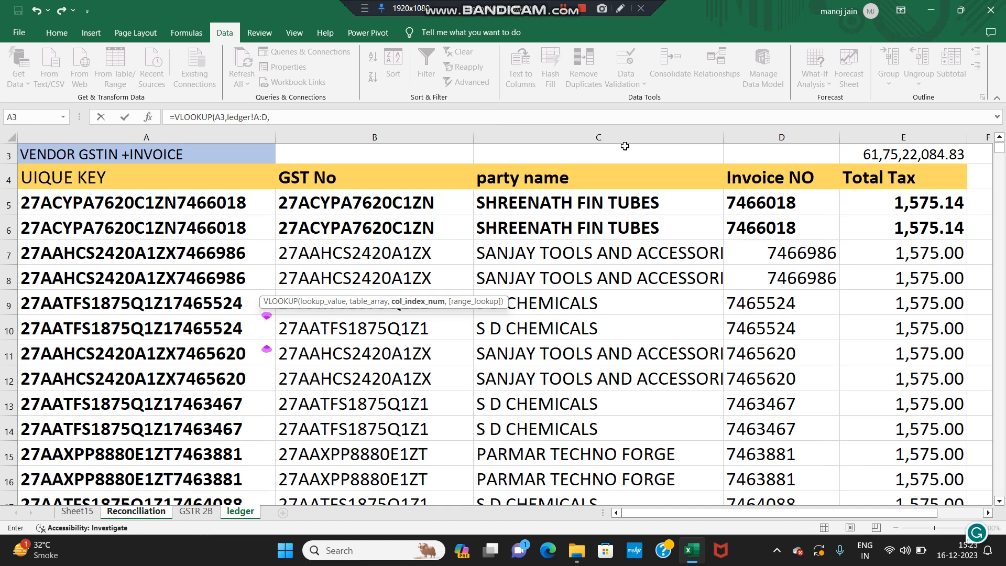
text(2,0)
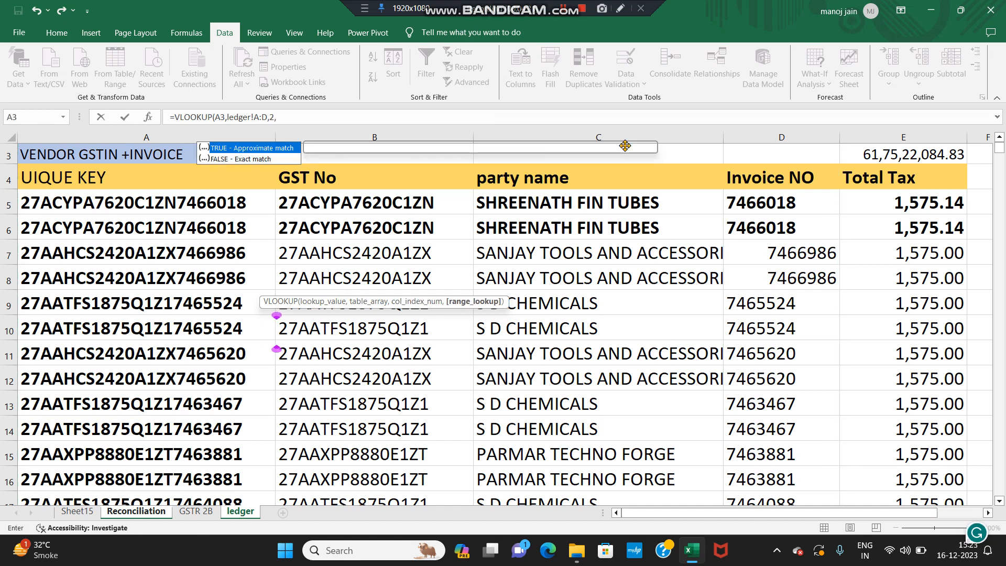
text())
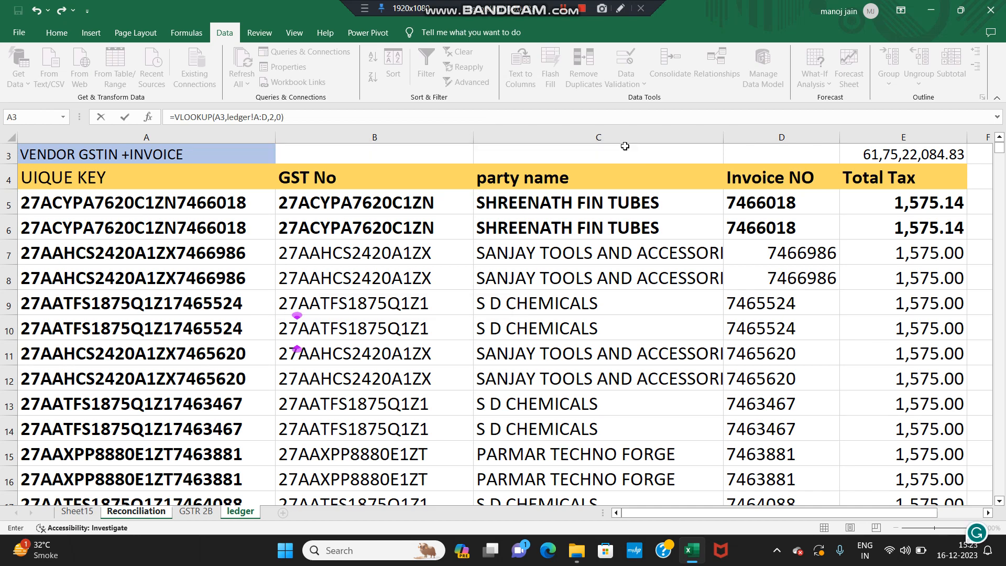
key(Return)
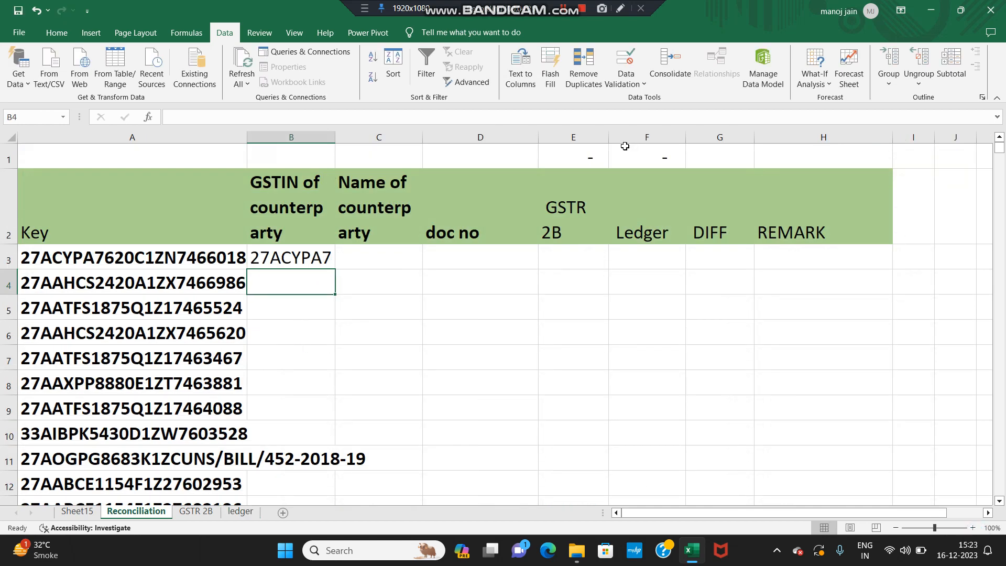
Step: Widen column B of the Reconciliation sheet to fit the full counterparty GSTIN
key(Up)
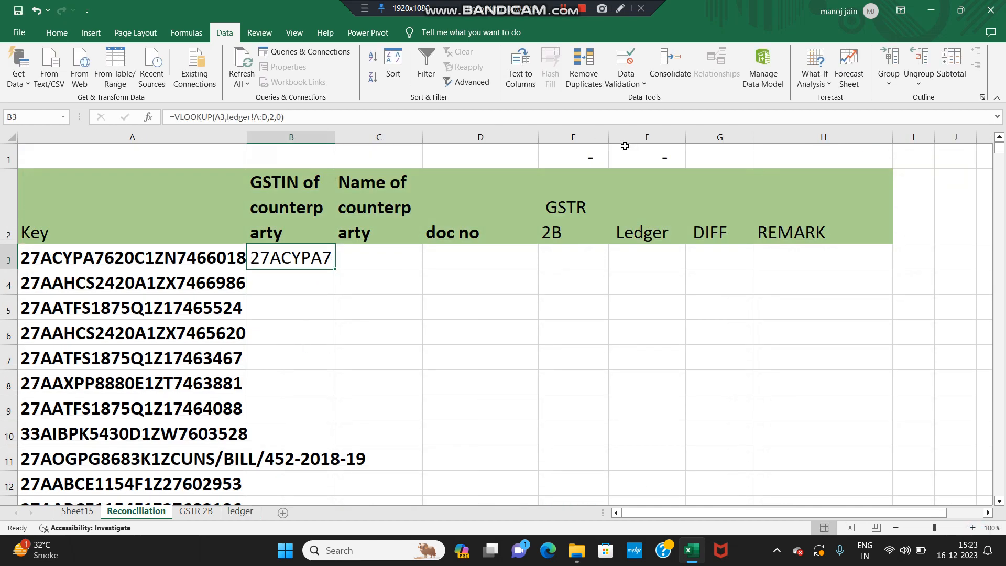
double_click(331, 135)
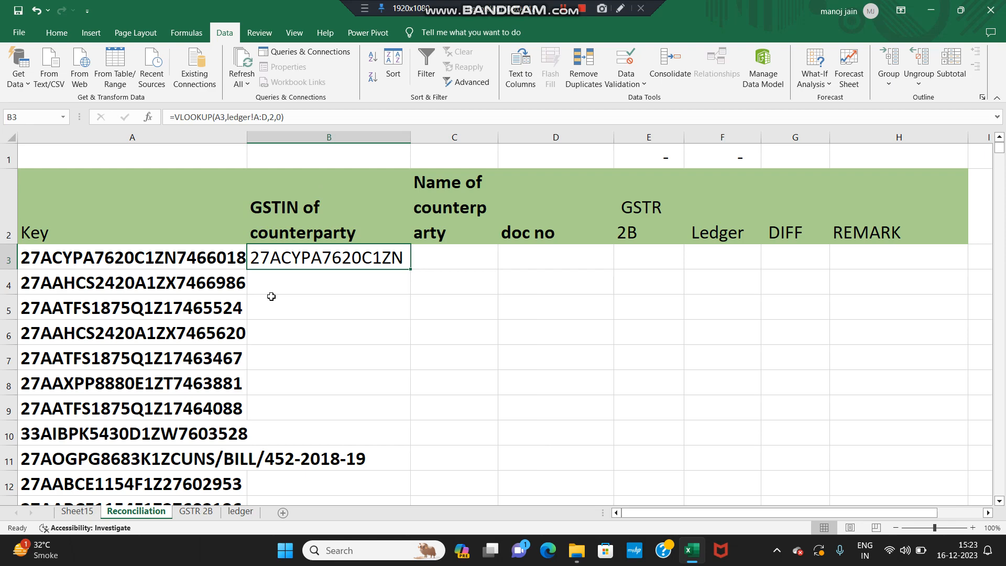
key(Left)
key(ctrl+Down)
key(Right)
key(ctrl+shift+Up)
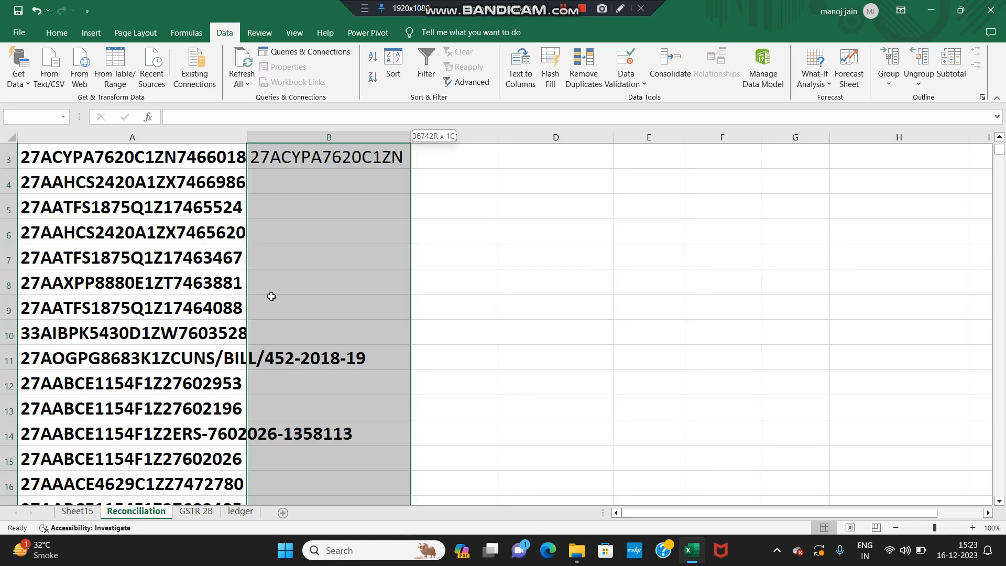
key(Down)
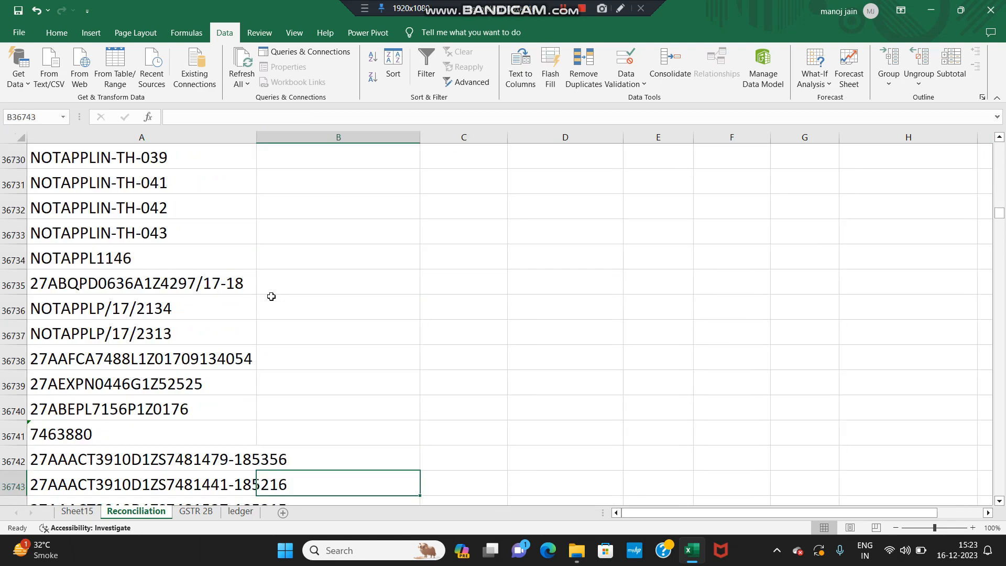
Step: Make the ledger range in B3's lookup absolute, giving =VLOOKUP(A3,ledger!$A:$D,2,0)
key(ctrl+Up)
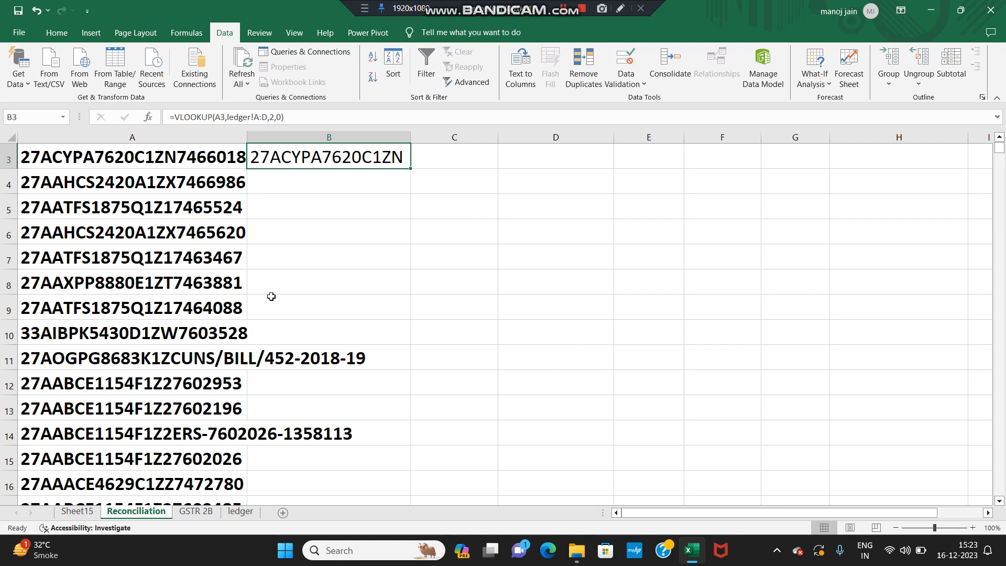
click(254, 117)
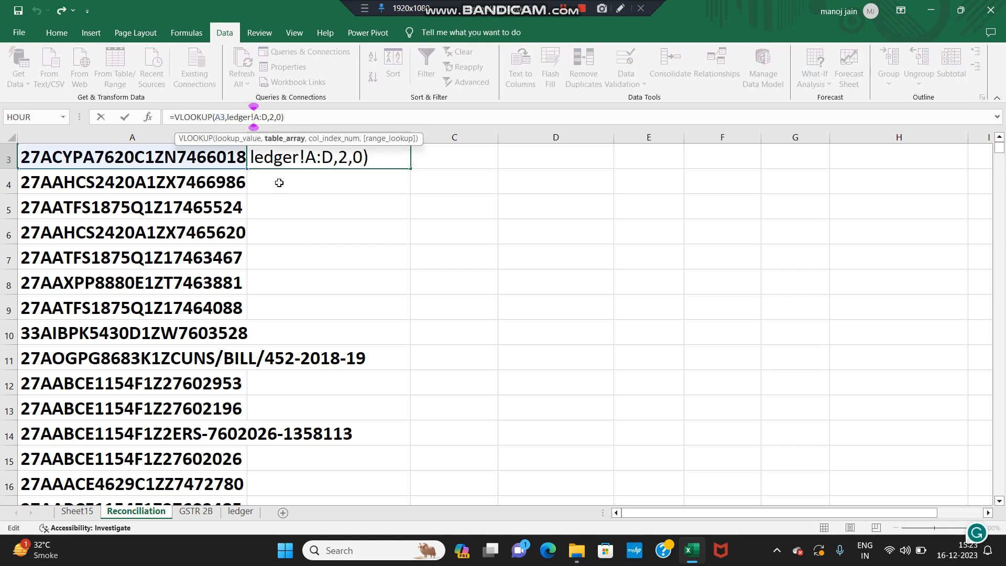
key(F4)
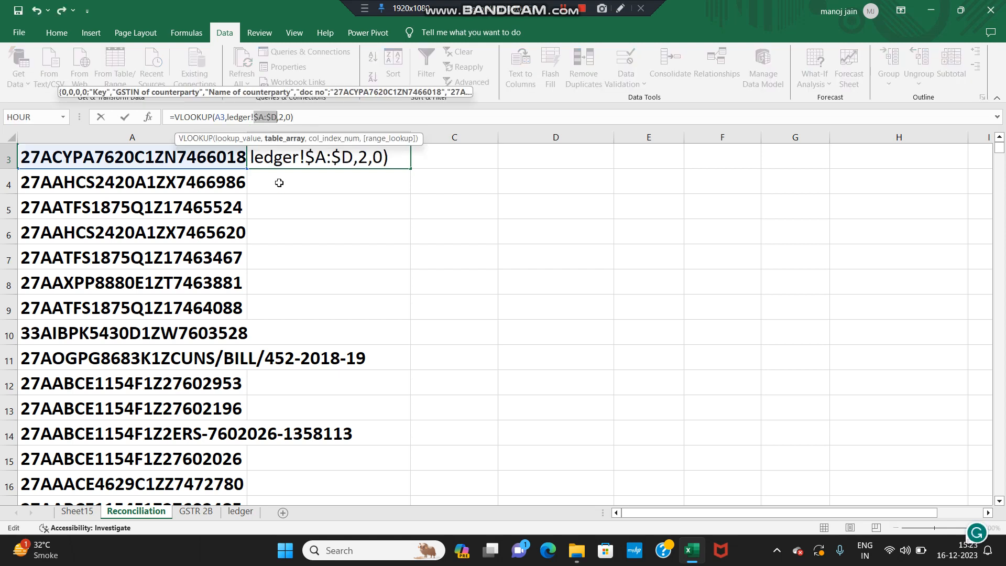
key(Return)
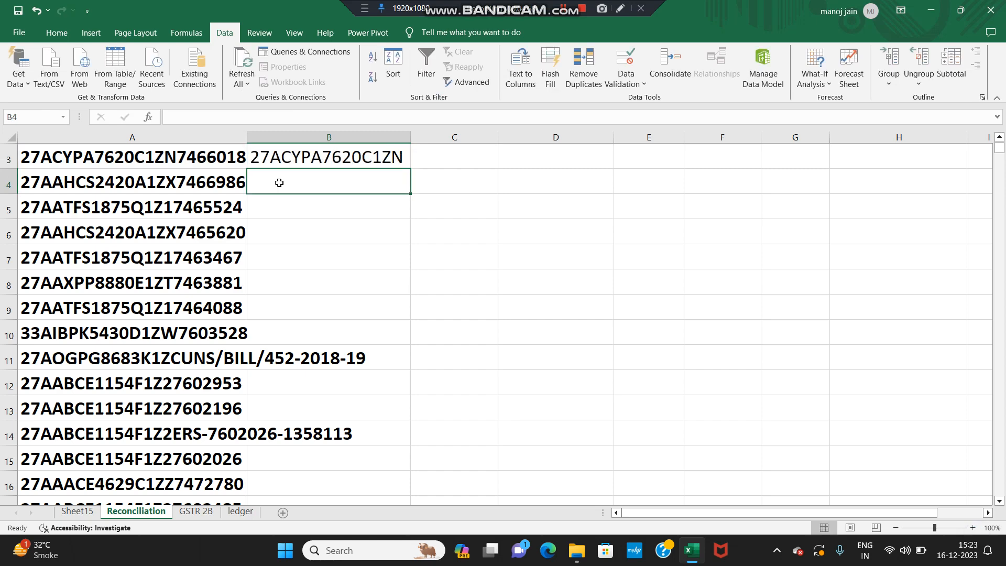
Step: Fill the GSTIN lookup from B3 down column B to the last key row, 36744
key(Up)
key(Up)
key(Down)
key(Left)
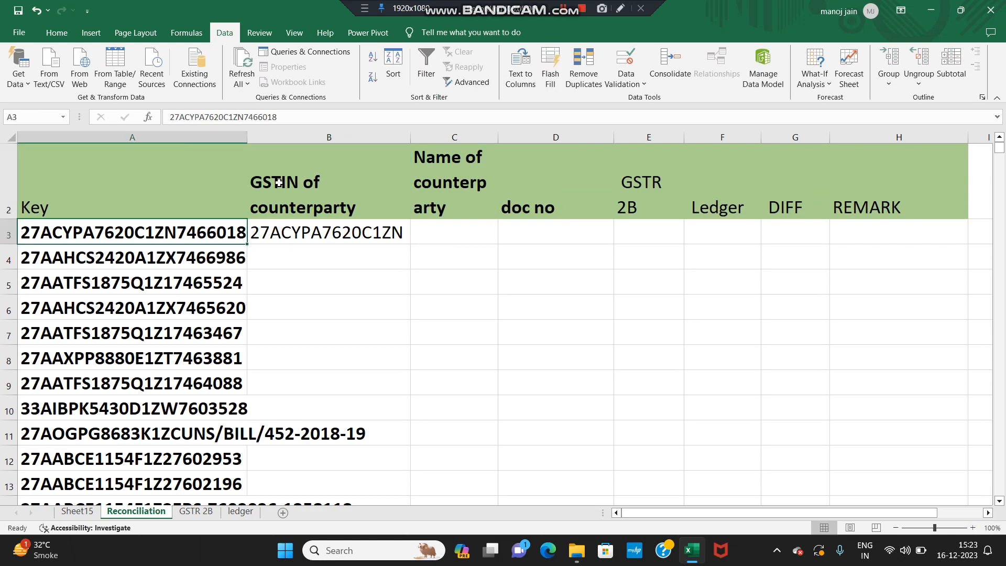
key(ctrl+Down)
key(Right)
key(ctrl+shift+Up)
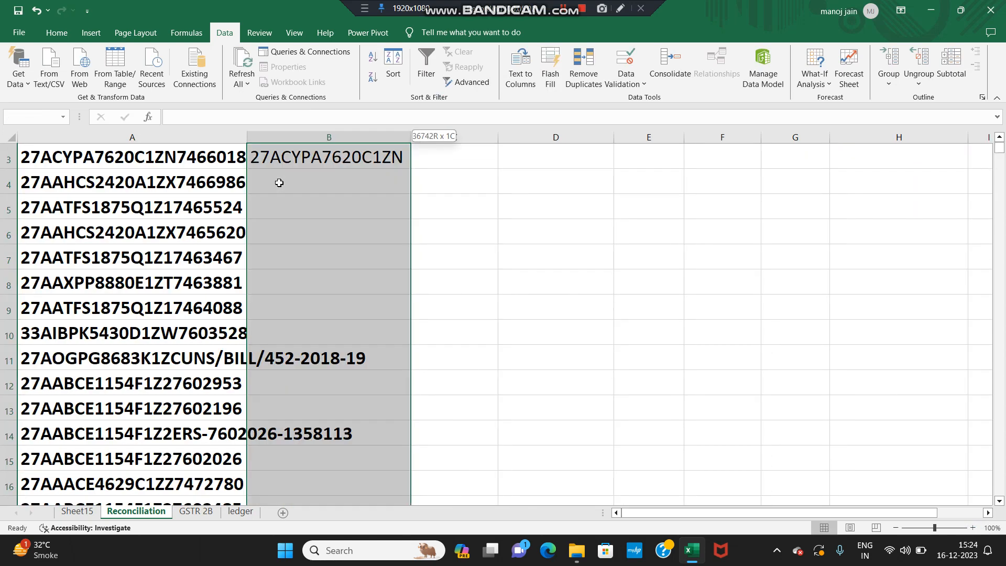
key(ctrl+d)
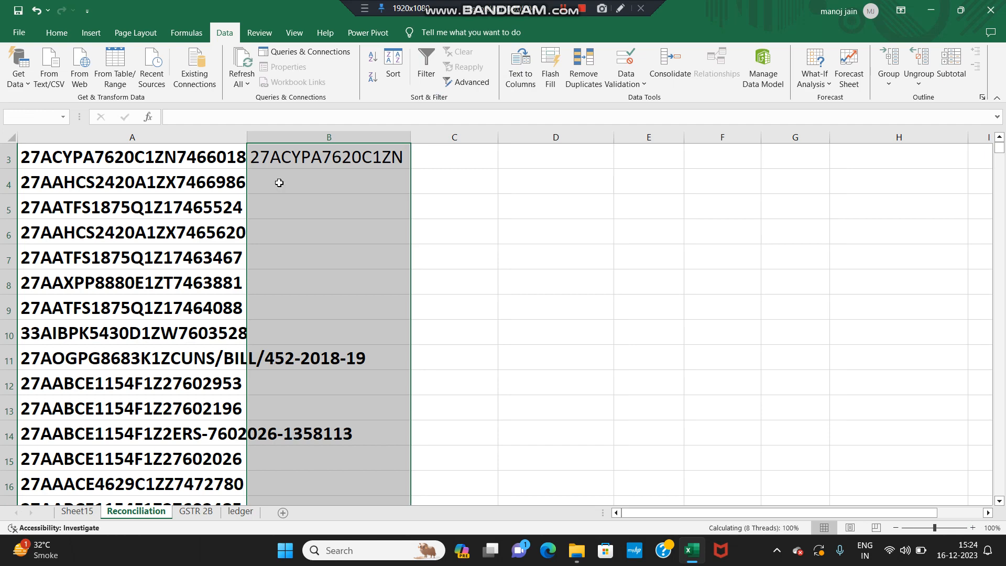
key(ctrl+Up)
key(Down)
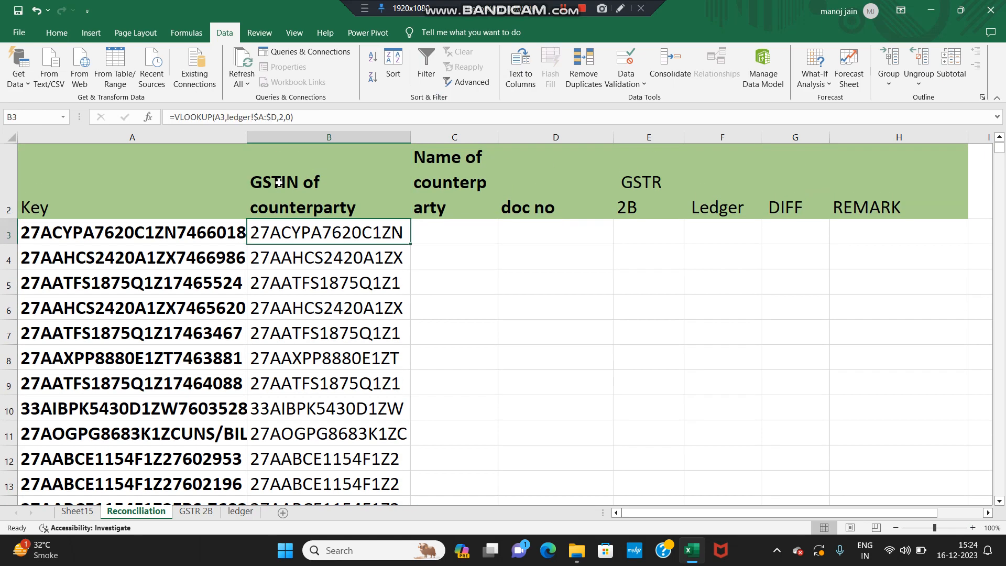
Step: Copy B3's formula text unchanged into C3 under Name of counterparty, keeping its A3 reference
click(318, 117)
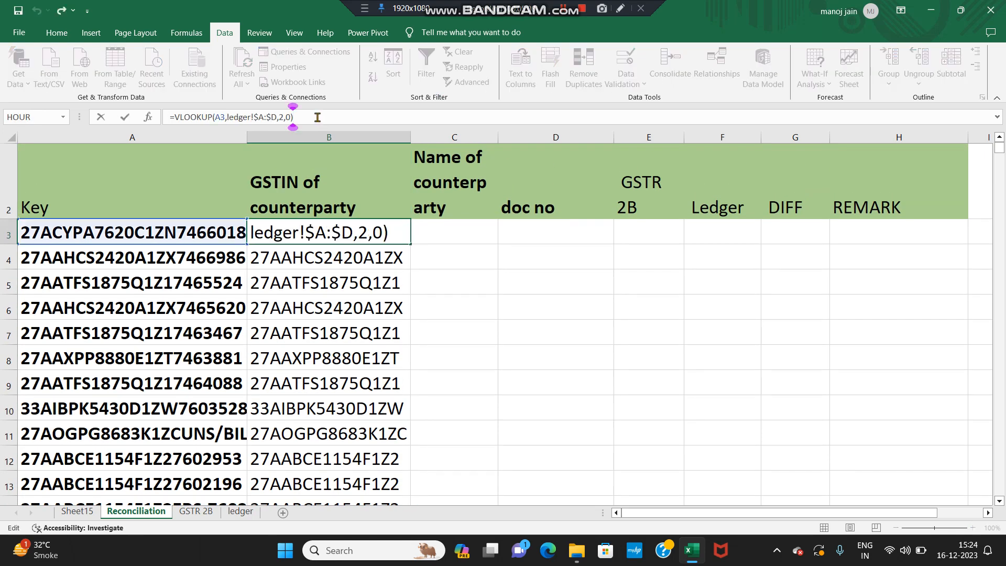
key(shift+Left)
key(shift+Left)
key(shift+Left)
key(shift+Left)
key(shift+Left)
key(shift+Left)
key(shift+Left)
key(shift+Left)
key(shift+Left)
key(shift+Left)
key(shift+Left)
key(shift+Left)
key(shift+Left)
key(shift+Left)
key(shift+Left)
key(shift+Left)
key(shift+Left)
key(shift+Left)
key(shift+Left)
key(shift+Left)
key(shift+Left)
key(shift+Left)
key(shift+Left)
key(shift+Left)
key(shift+Left)
key(shift+Left)
key(shift+Left)
key(ctrl+c)
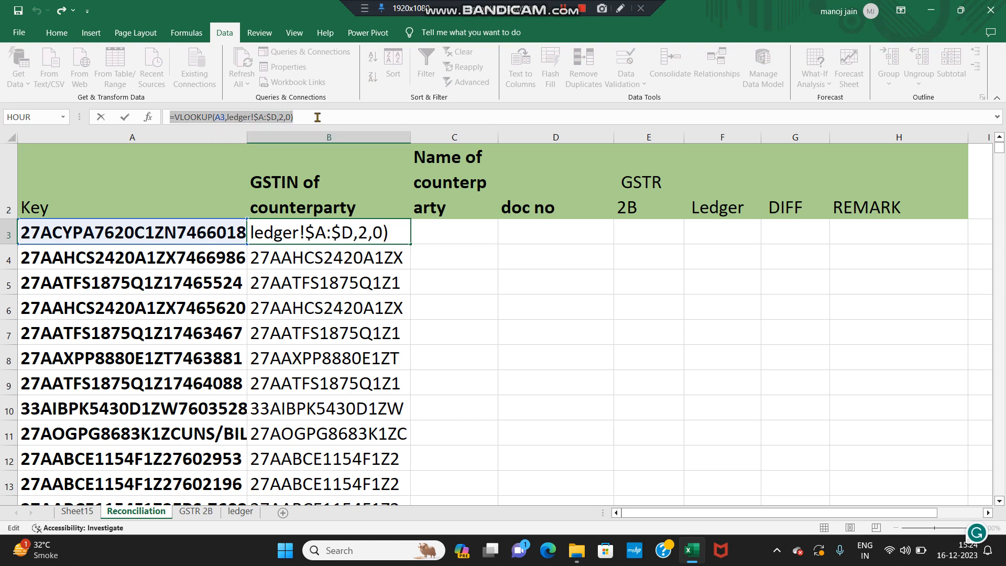
key(Escape)
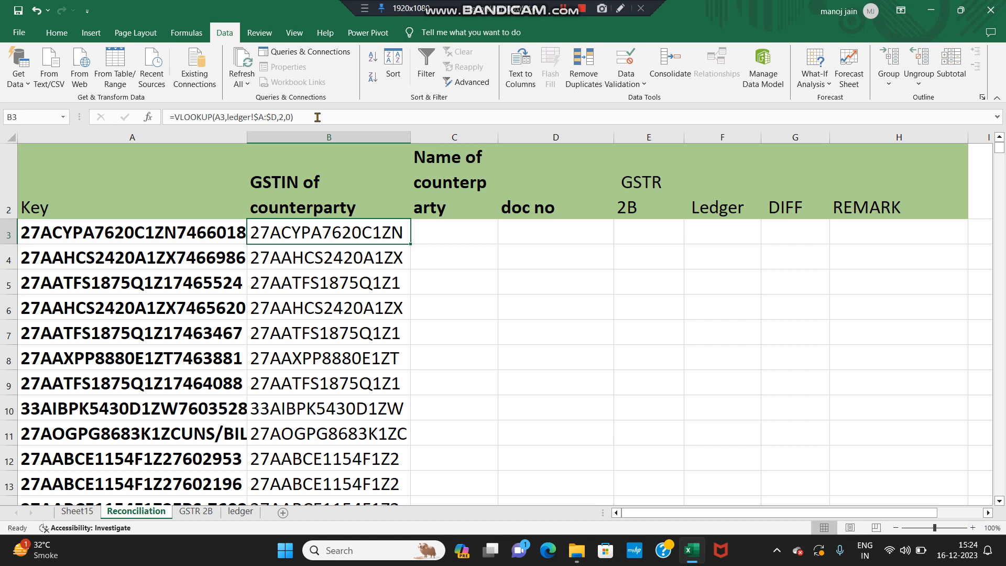
key(Right)
key(ctrl+v)
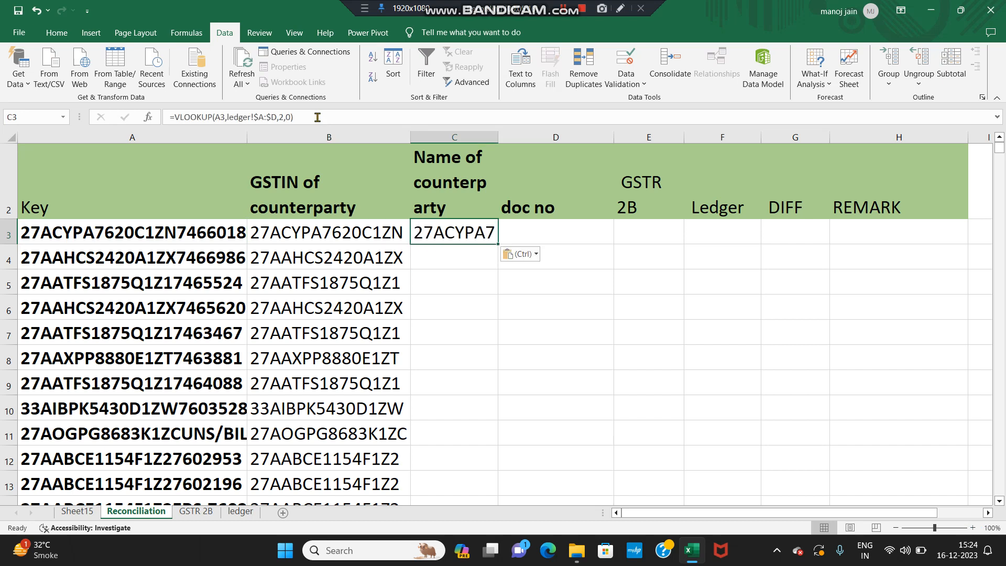
Step: Set the column index in C3's VLOOKUP to 3 to fetch the counterparty's name
click(283, 116)
key(BackSpace)
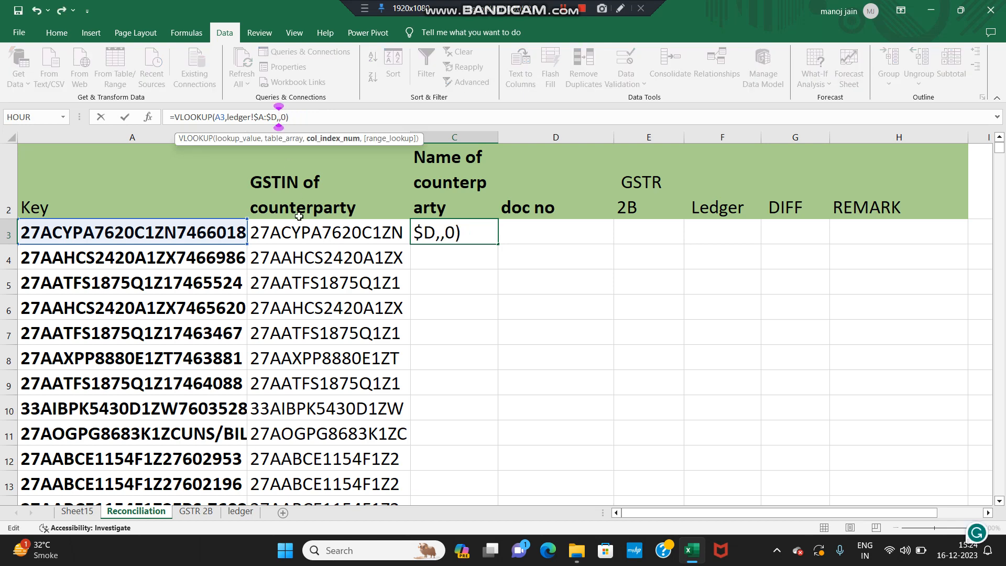
text(3)
key(Return)
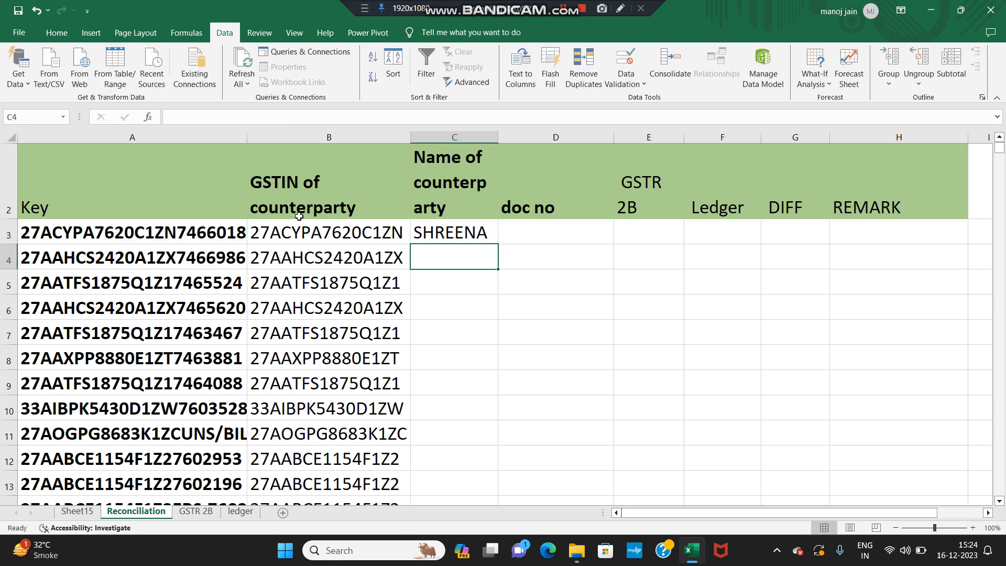
Step: Copy C3's formula text unchanged into D3 under doc no, keeping its A3 reference
key(Up)
key(Right)
key(Left)
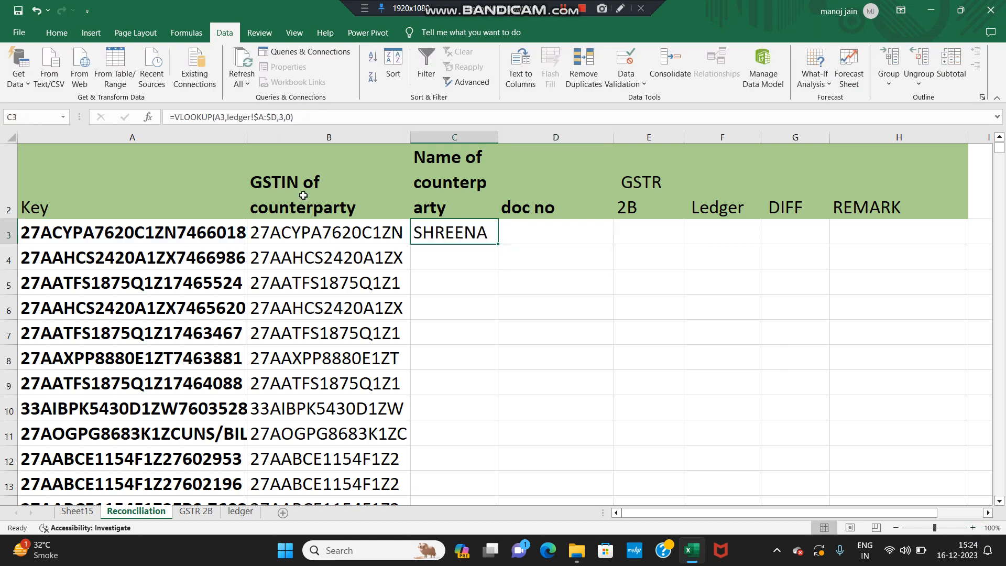
click(329, 116)
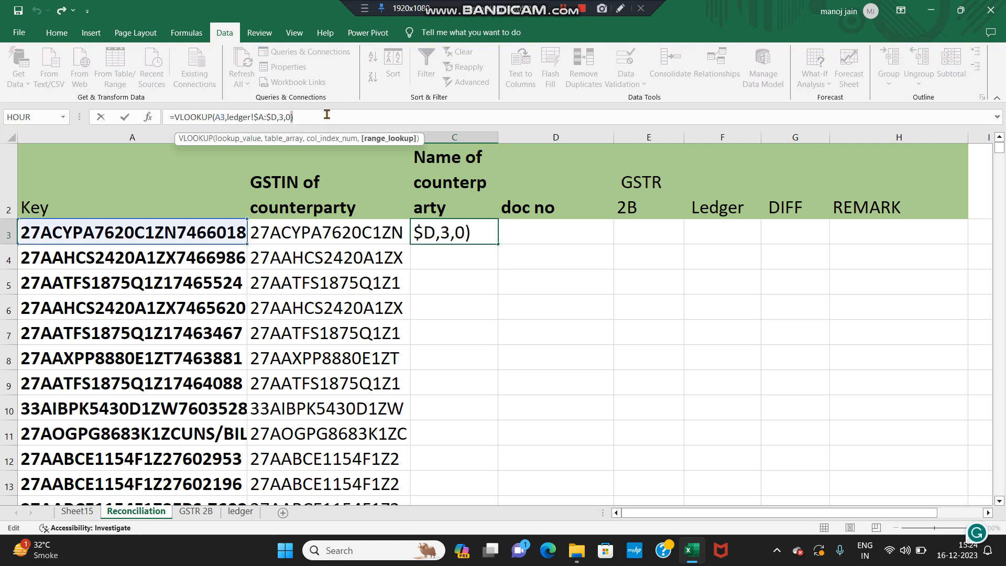
key(shift+Left)
key(shift+Left)
key(shift+Left)
key(shift+Left)
key(shift+Left)
key(shift+Left)
key(shift+Left)
key(shift+Left)
key(shift+Left)
key(shift+Left)
key(shift+Left)
key(shift+Left)
key(shift+Left)
key(shift+Left)
key(shift+Left)
key(shift+Left)
key(shift+Left)
key(shift+Left)
key(shift+Left)
key(shift+Left)
key(shift+Left)
key(shift+Left)
key(shift+Left)
key(shift+Left)
key(shift+Left)
key(shift+Left)
key(shift+Left)
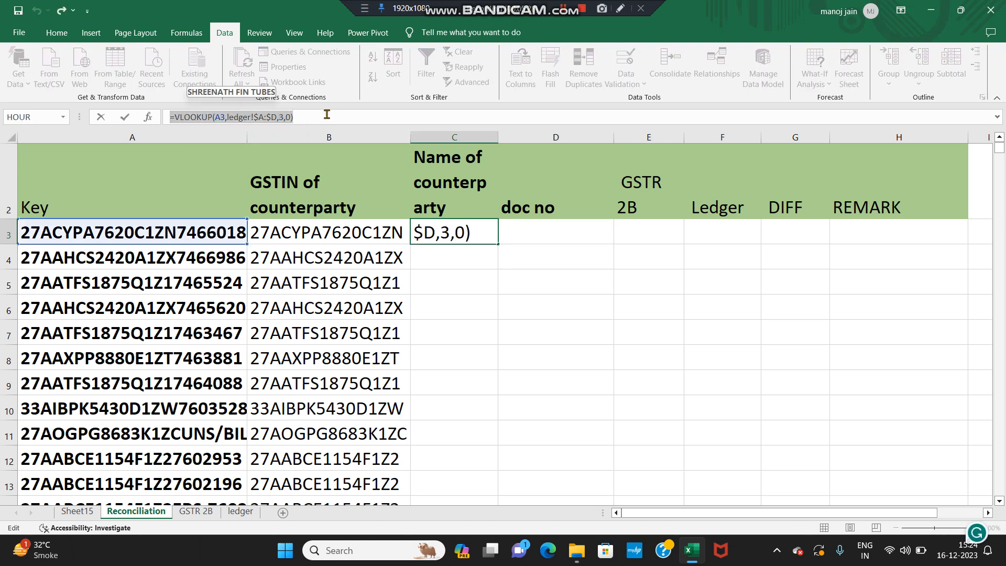
key(ctrl+c)
key(Escape)
key(Right)
key(ctrl+v)
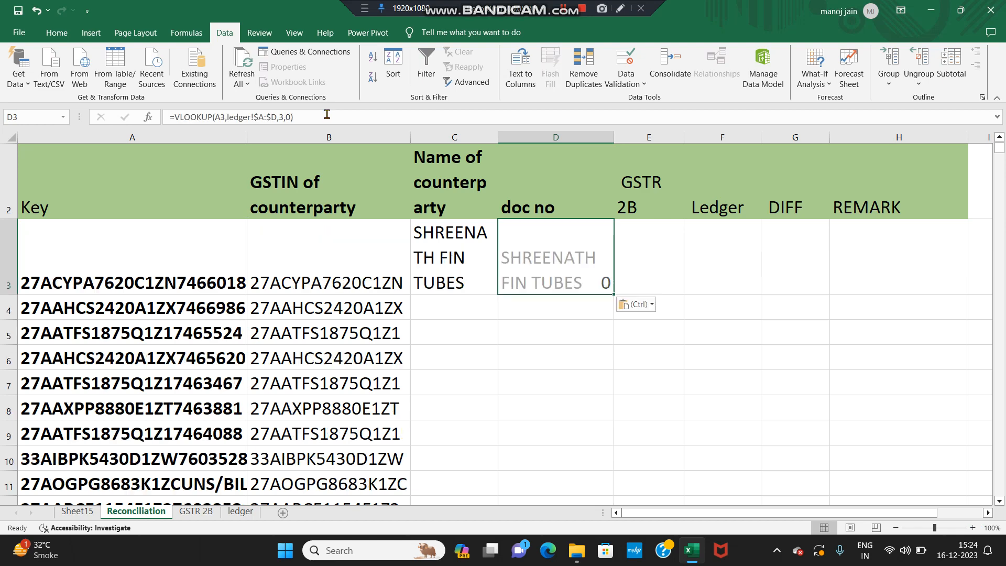
Step: Set the column index in D3's VLOOKUP to 4 to fetch the document number
double_click(282, 117)
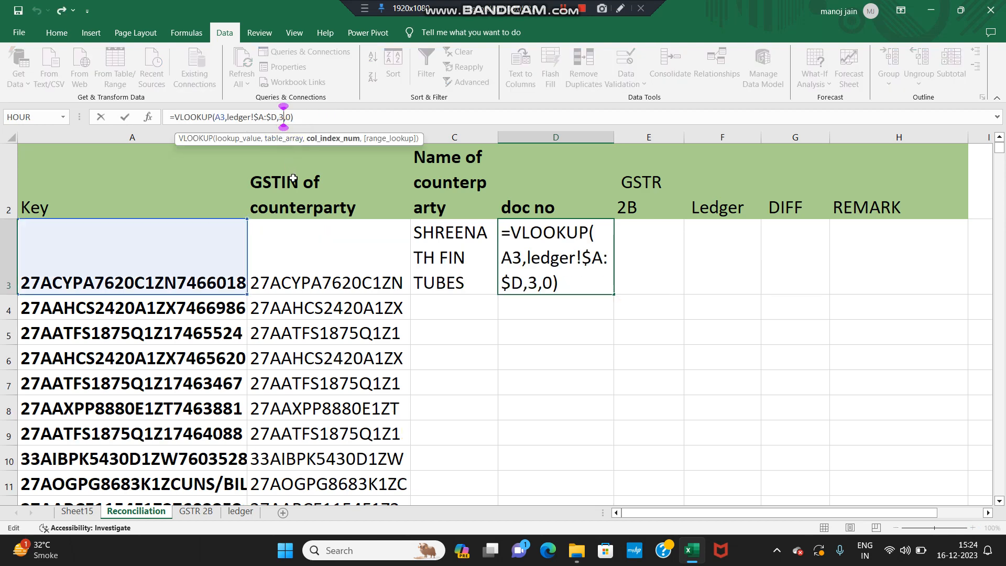
text(4)
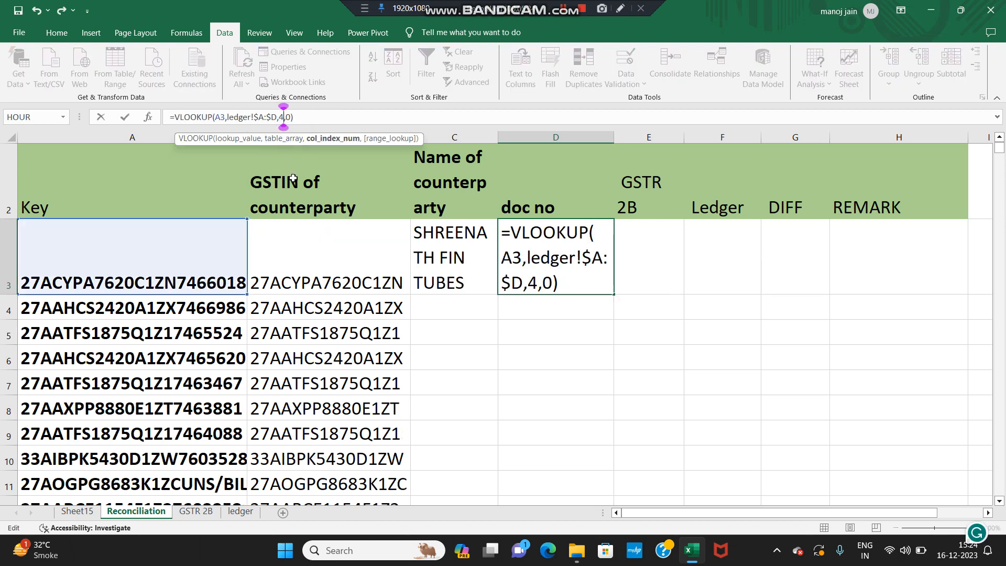
key(Return)
Step: Fill the lookups in B3:D3 down columns B to D through the last key row, 36744
key(Up)
key(Left)
key(Left)
key(ctrl+Down)
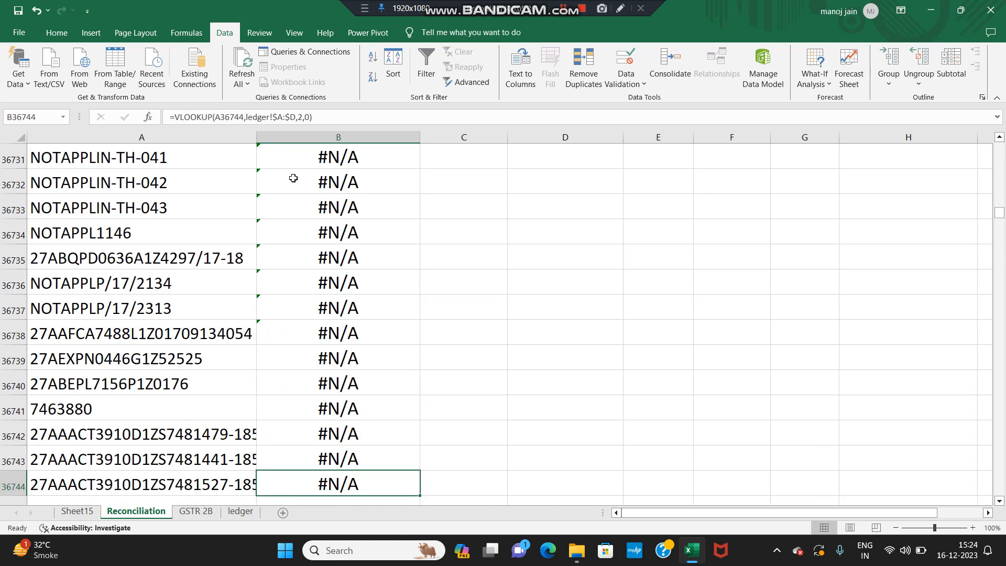
key(Down)
key(Up)
key(Right)
key(Left)
key(shift+Right)
key(shift+Right)
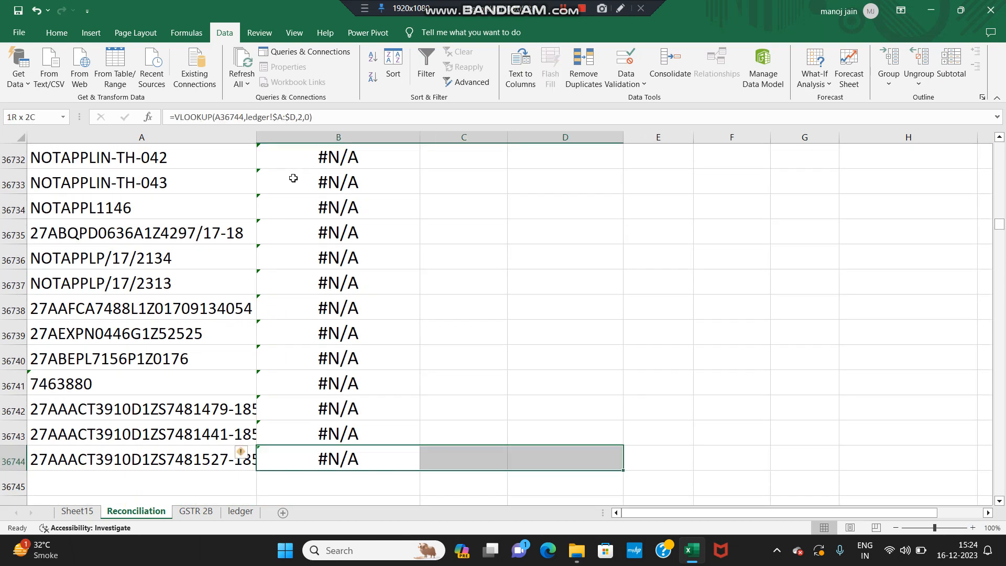
key(ctrl+shift+Up)
key(ctrl+shift+Down)
key(ctrl+shift+Up)
key(ctrl+shift+Down)
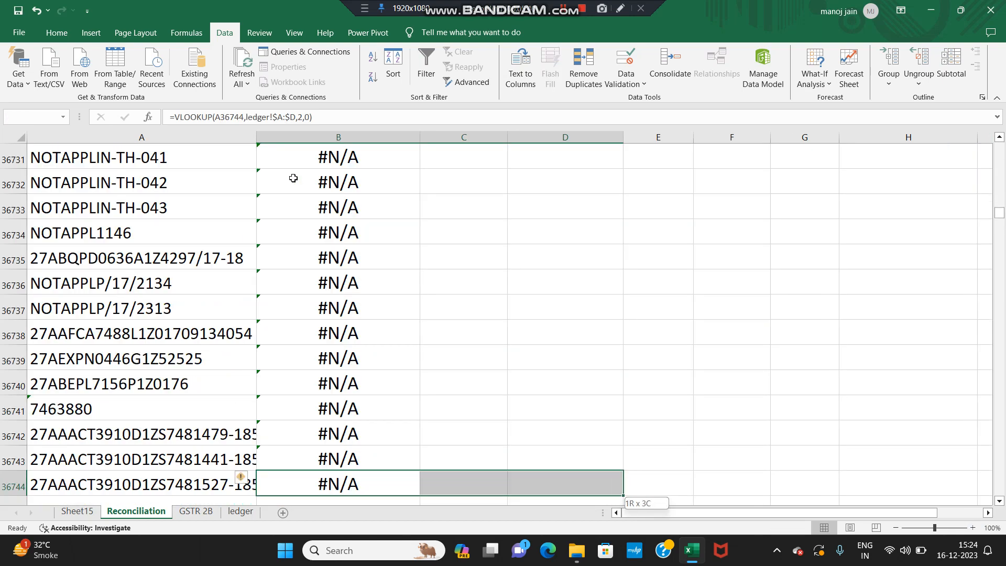
key(shift+Up)
key(ctrl+shift+Up)
key(shift+Down)
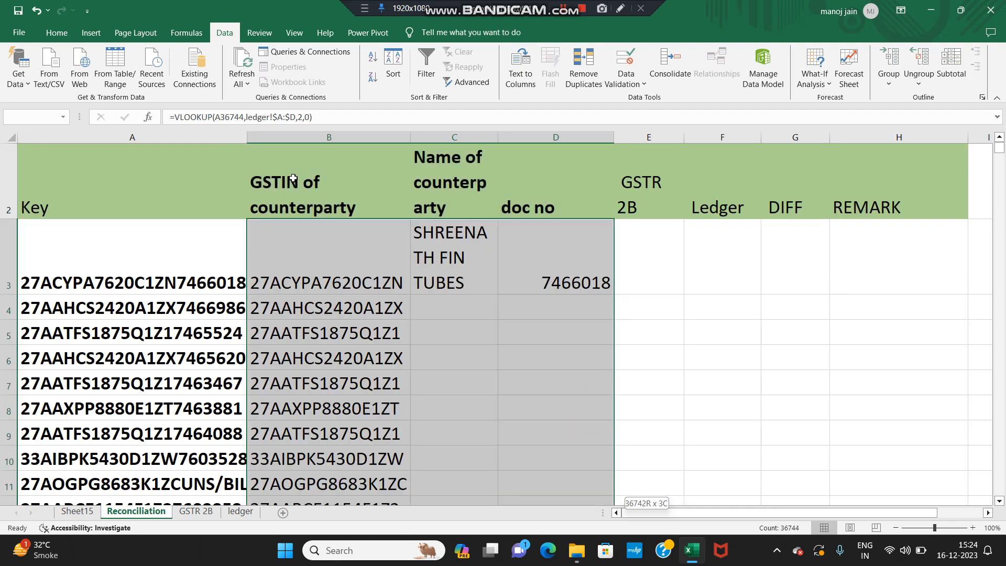
key(ctrl+d)
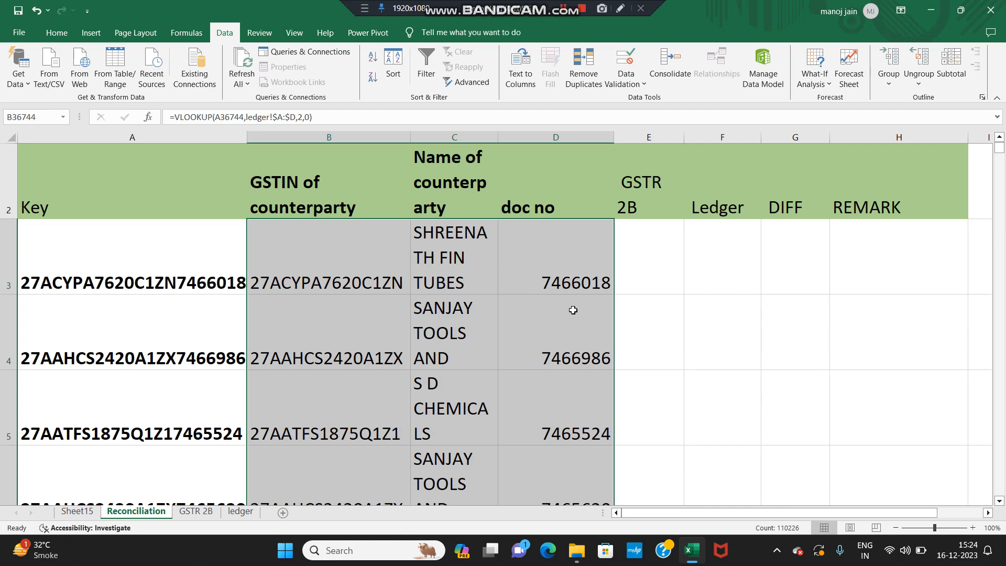
Step: Replace the filled lookup formulas in B3:D36744 with their values using Paste Special over the same range
key(ctrl+c)
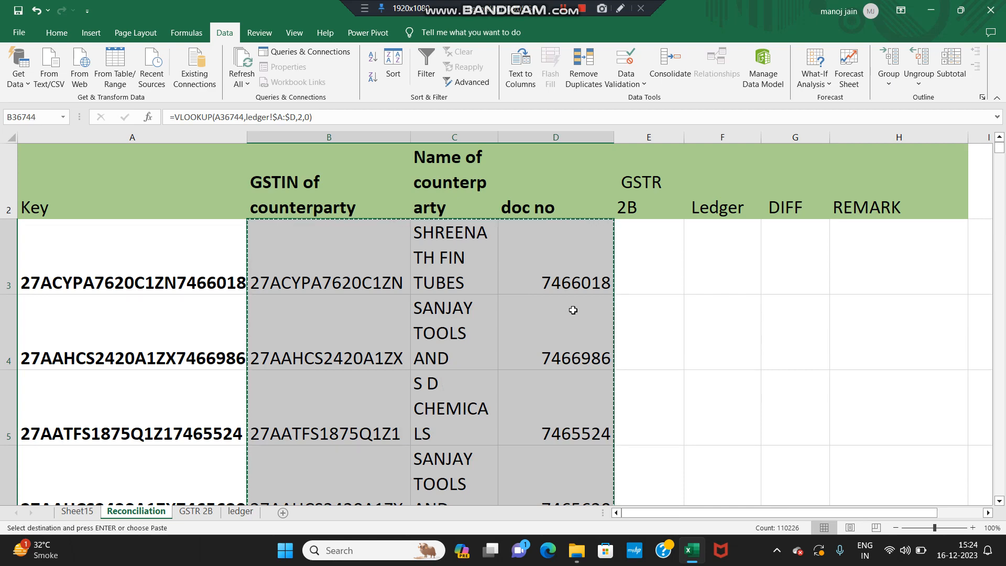
key(alt+h)
key(v)
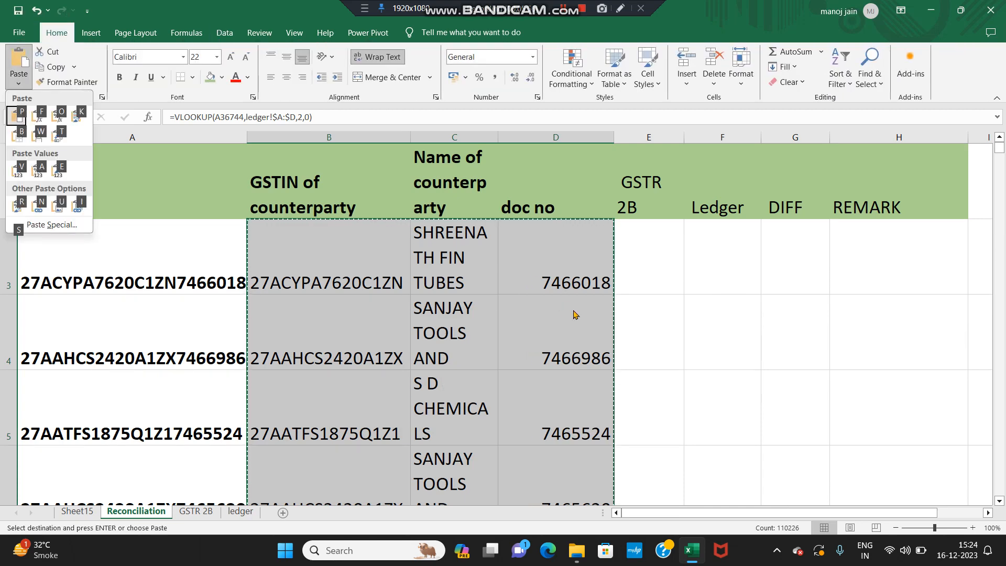
key(s)
key(u)
key(Return)
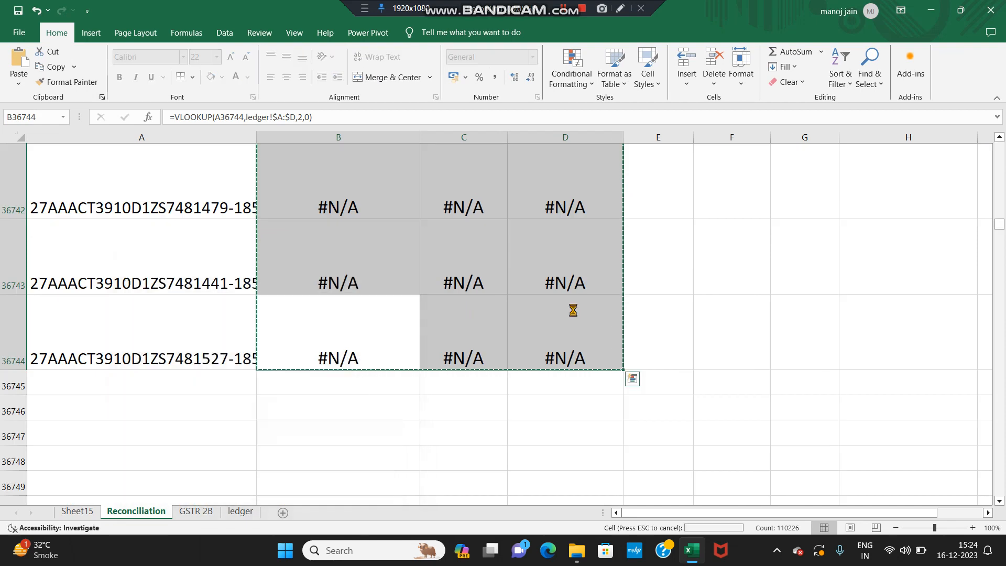
key(Escape)
Step: Examine the GSTIN, name and doc no lookup results at the end of the key list
key(ctrl+Up)
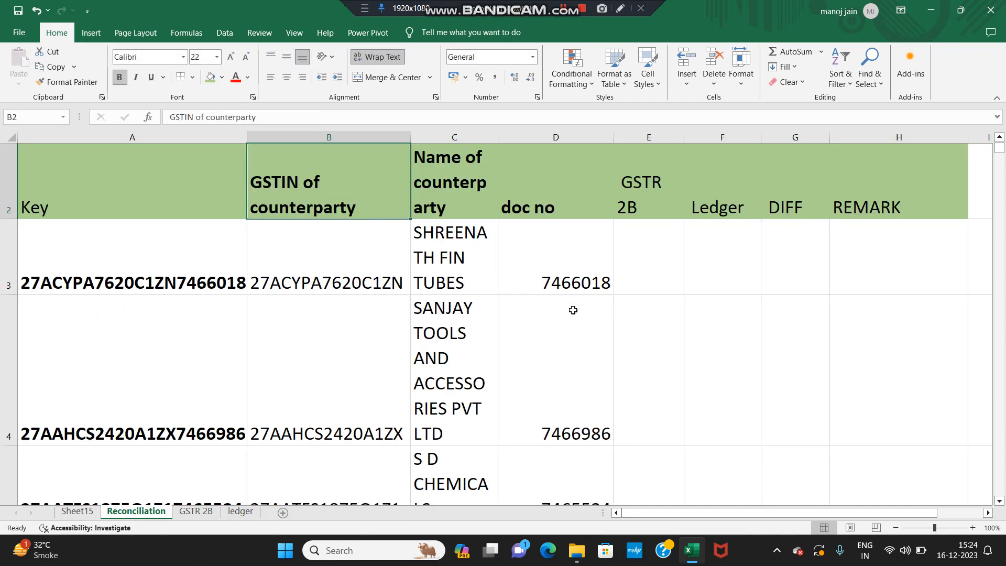
key(Down)
key(Left)
key(ctrl+Down)
key(Right)
key(Right)
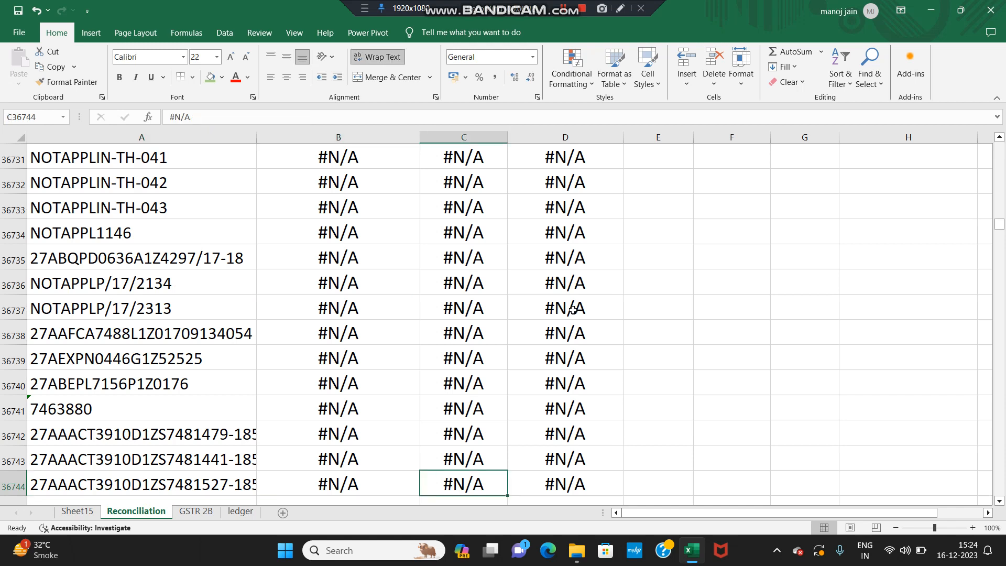
key(Left)
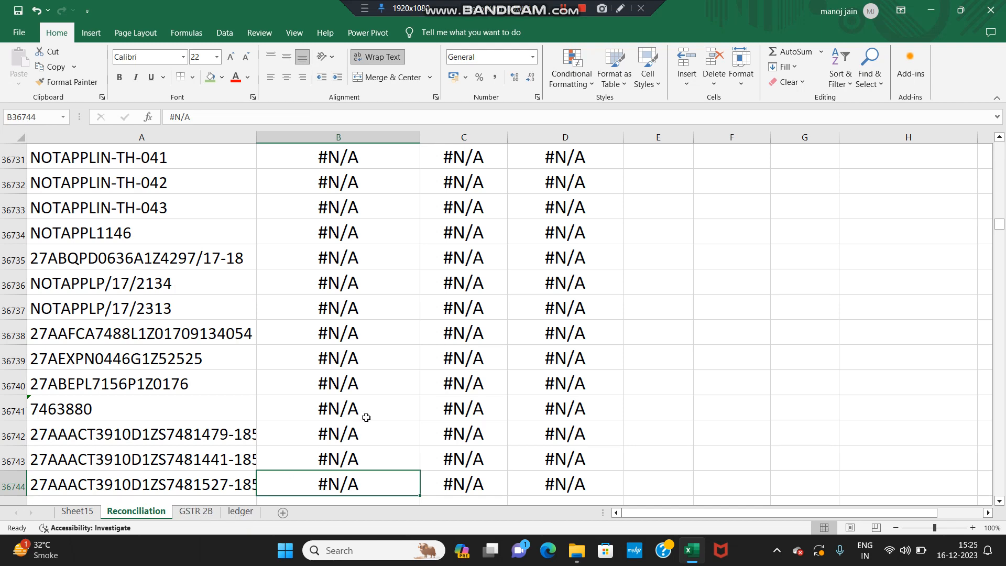
Step: Add filters to the header row 2 of the Reconciliation sheet
key(ctrl+Up)
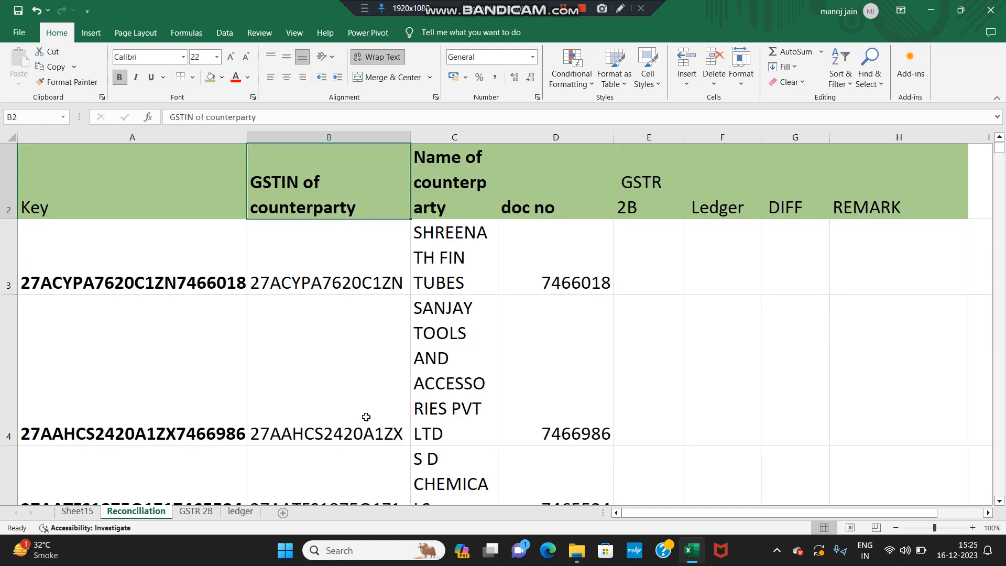
key(shift+space)
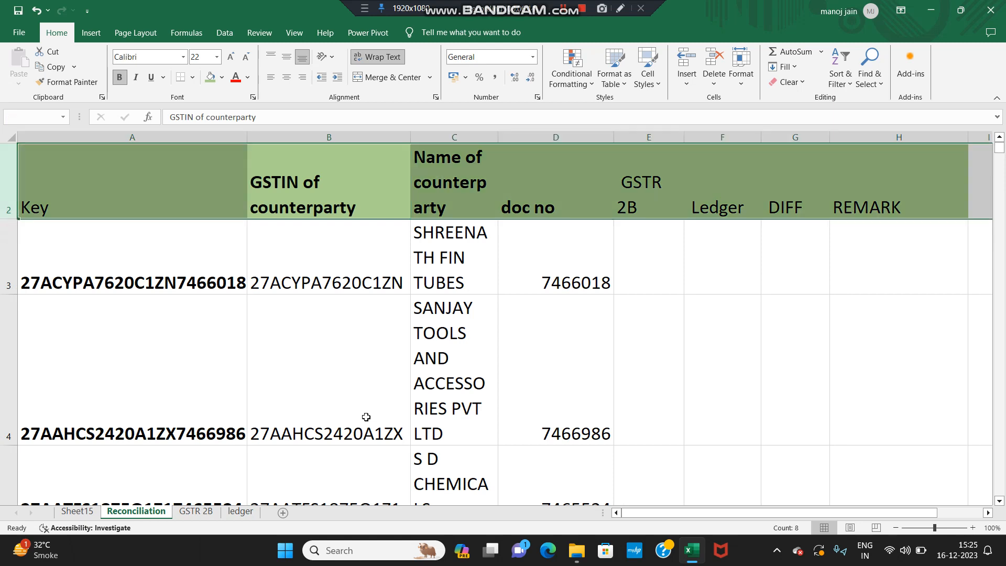
key(ctrl+shift+l)
click(348, 210)
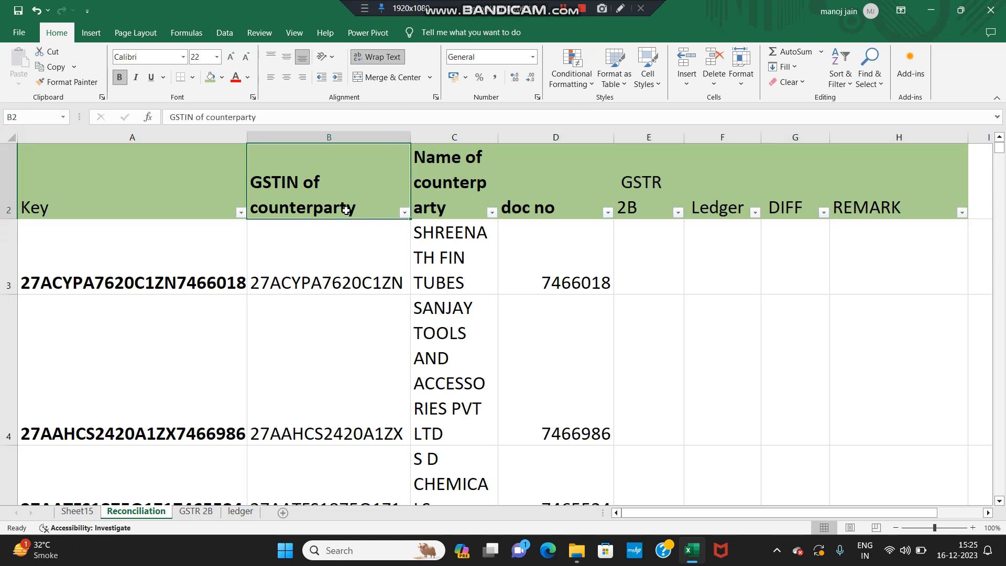
Step: Filter the GSTIN of counterparty column to show only the 0 and #N/A entries
click(404, 212)
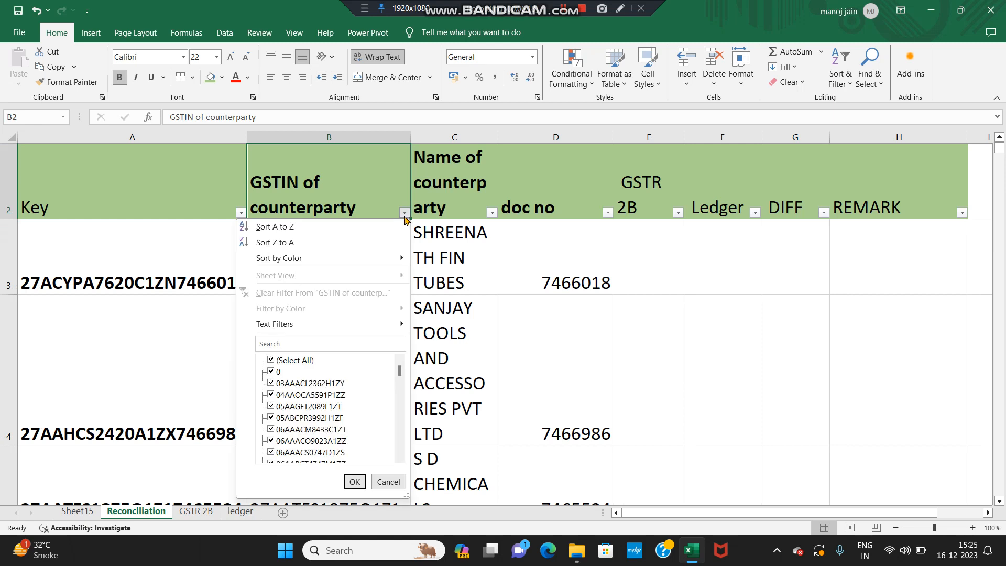
click(268, 359)
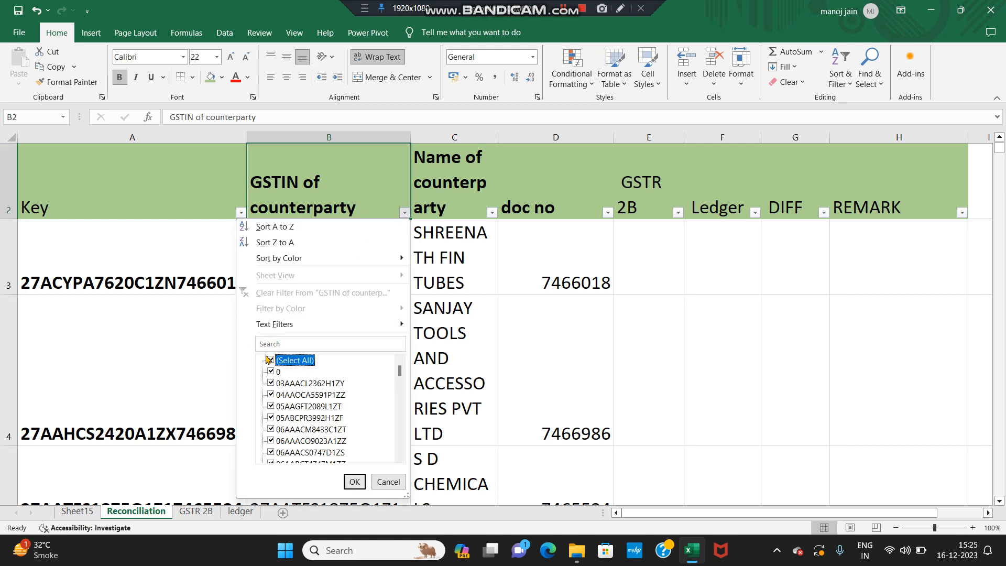
click(270, 361)
click(271, 372)
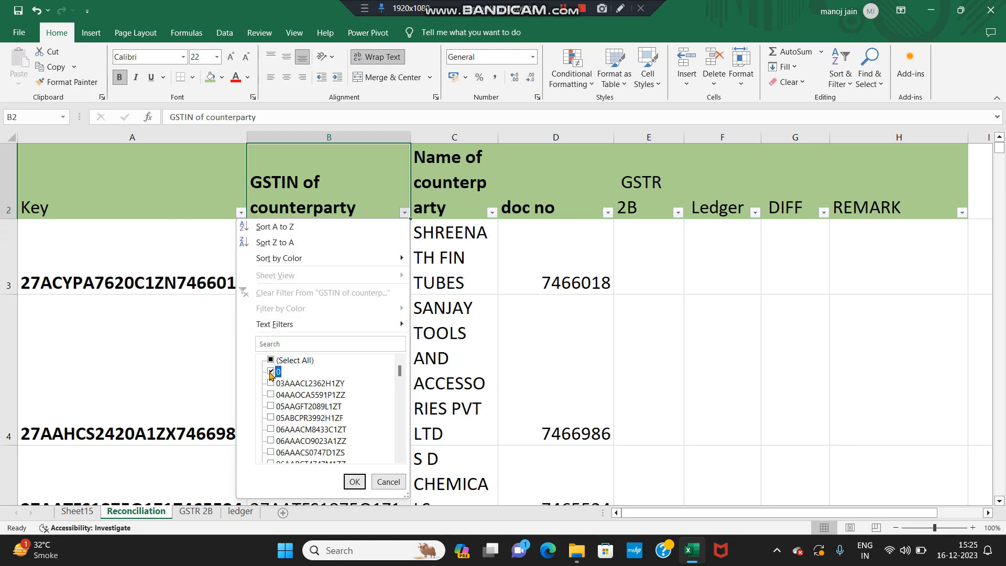
drag(399, 373, 394, 472)
click(279, 454)
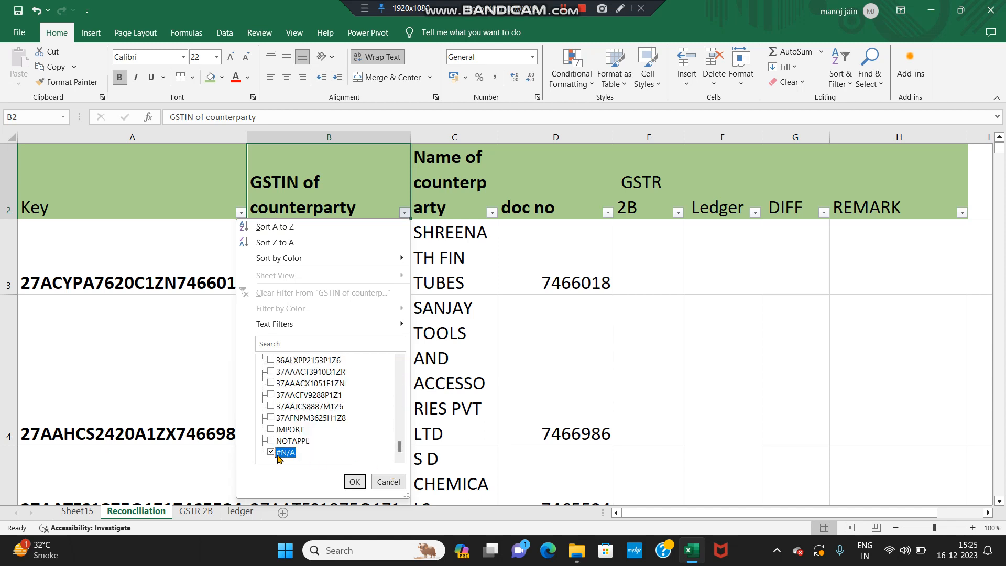
click(352, 481)
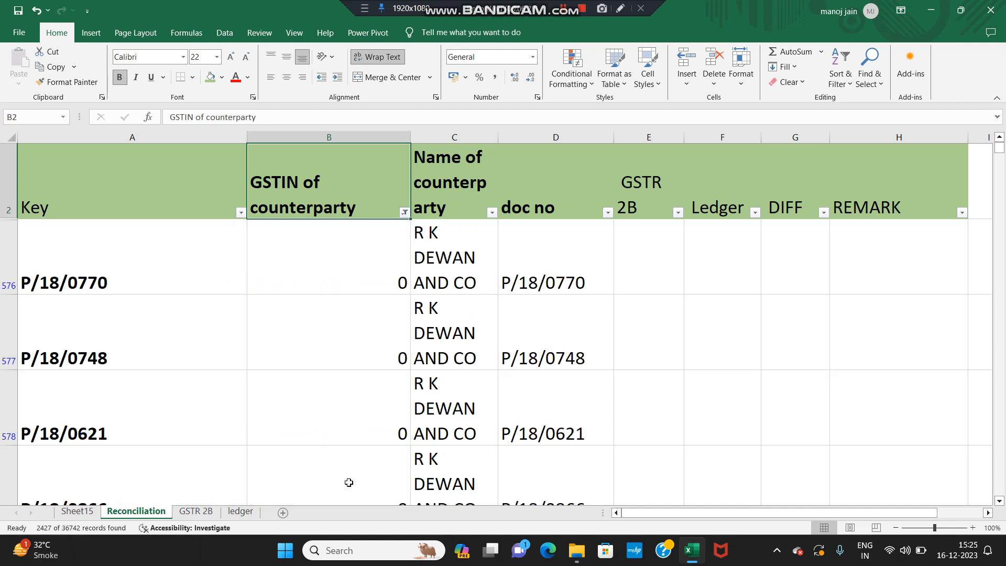
Step: Remove the filters from header row 2 of the Reconciliation sheet so all key rows are listed
click(335, 270)
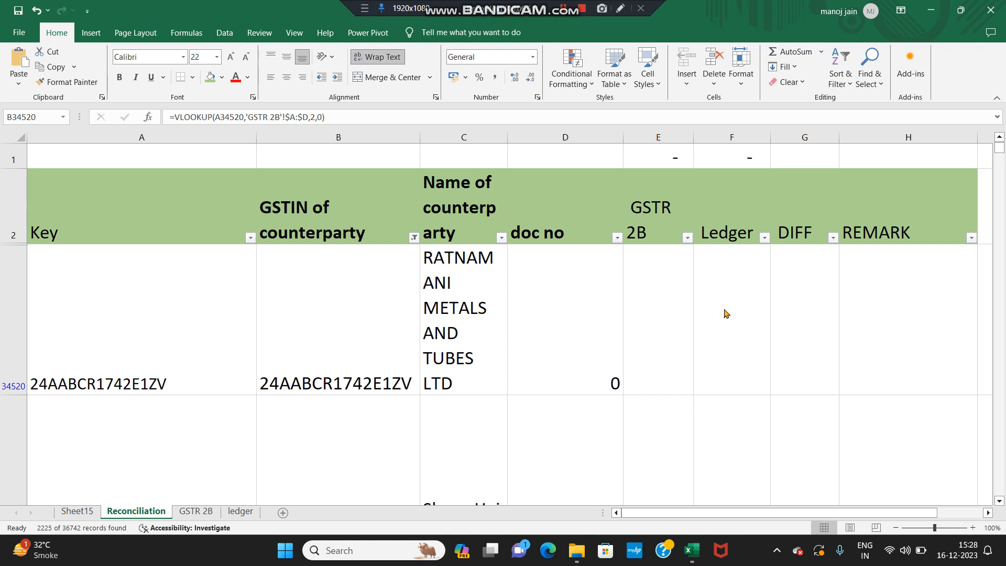
click(6, 212)
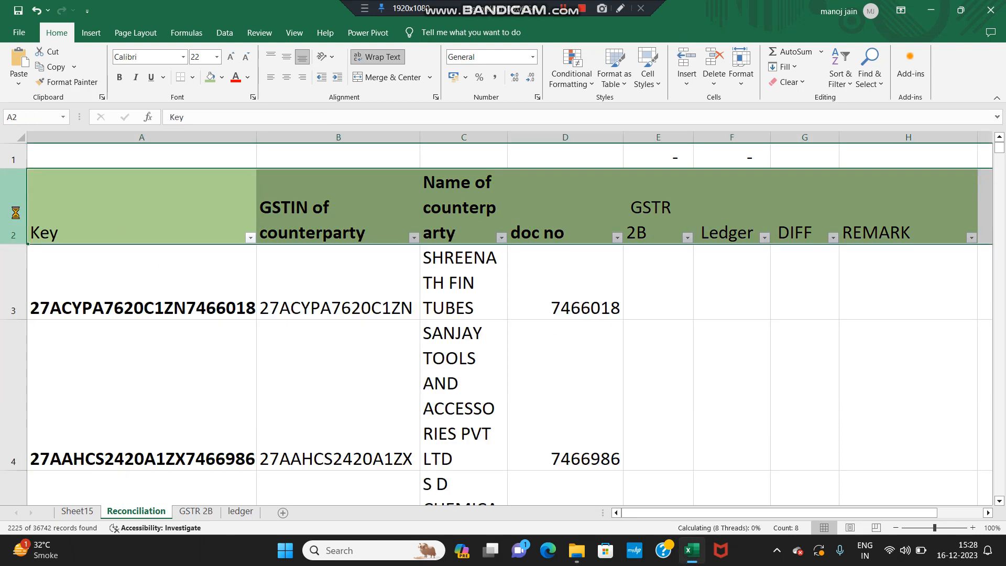
Step: Begin a SUMIF formula in E3 with the doc no column D:D of the GSTR 2B sheet as its range
click(664, 268)
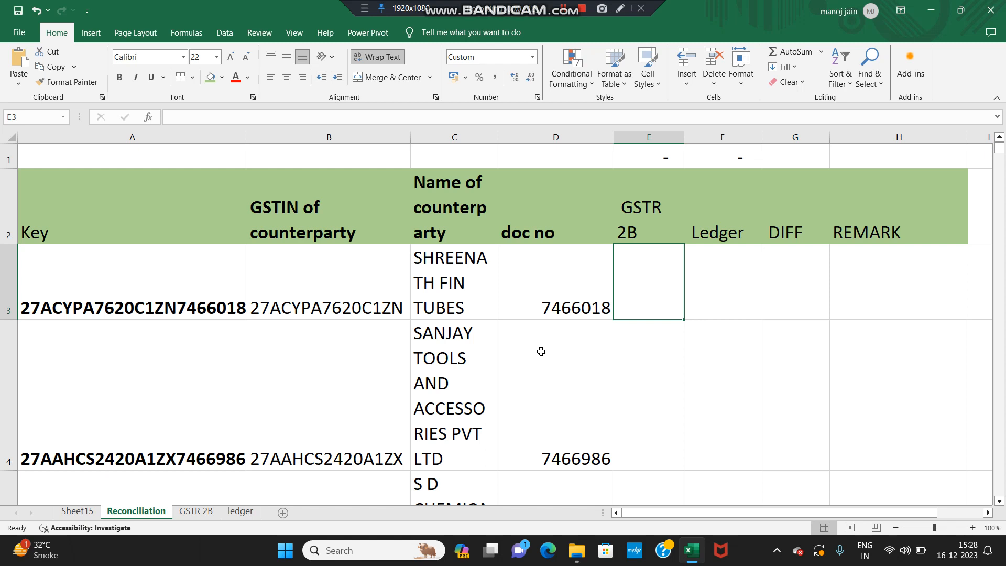
text(=)
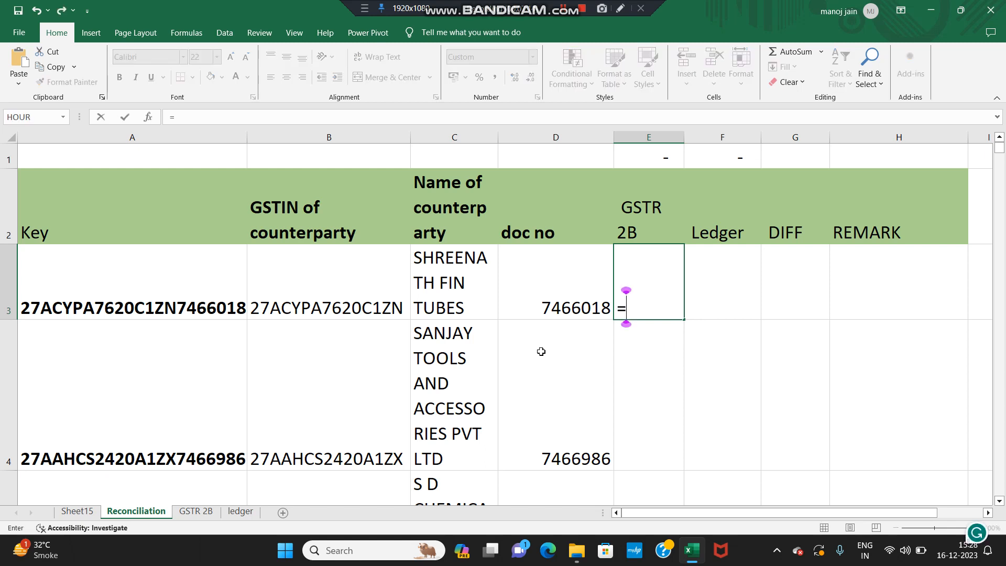
text(SUMIF)
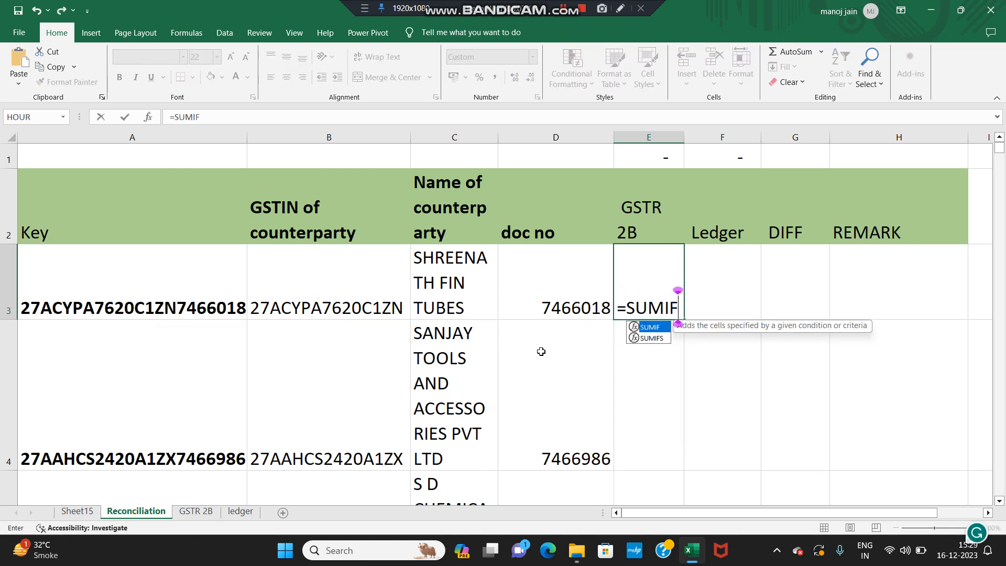
text(()
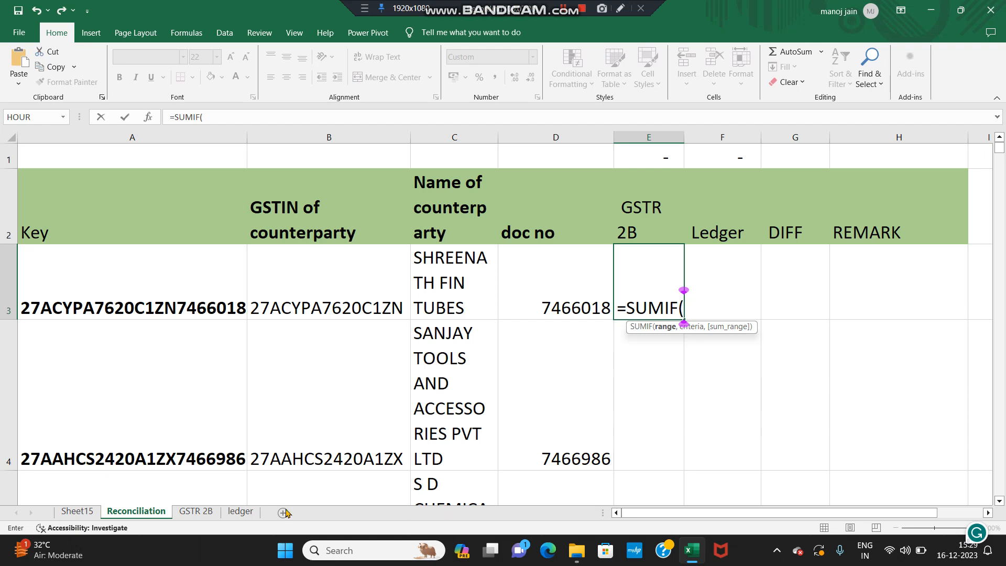
click(207, 512)
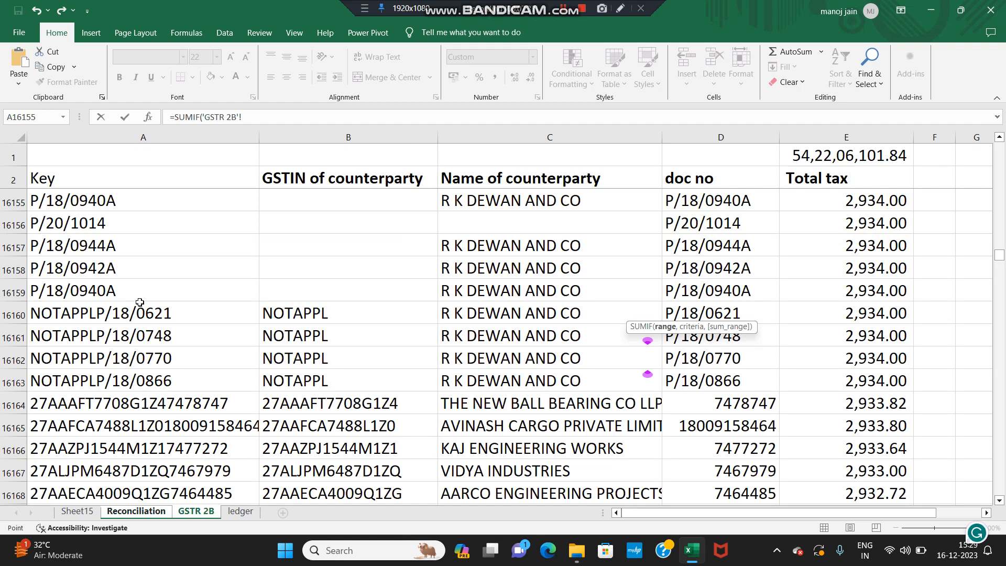
click(705, 135)
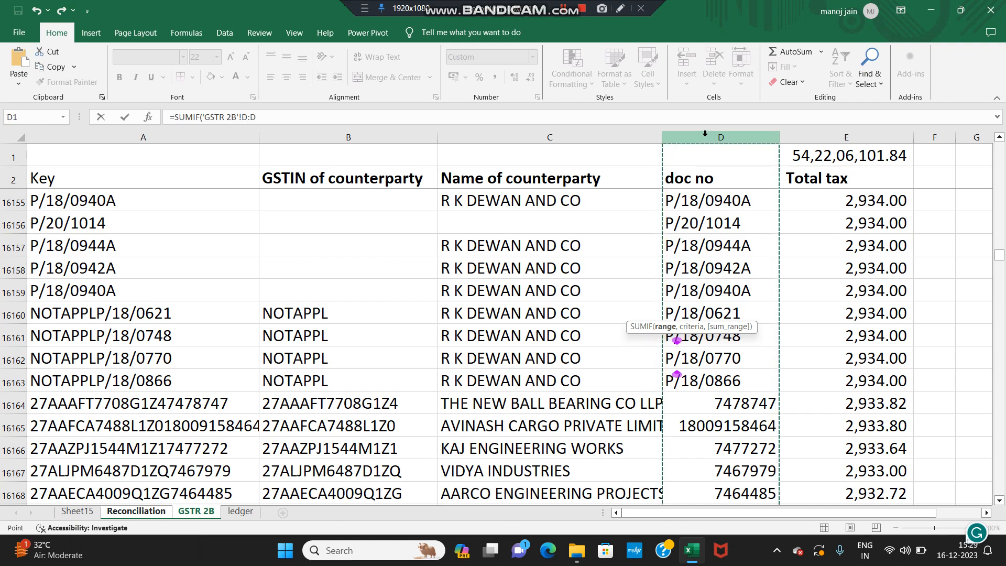
text(,)
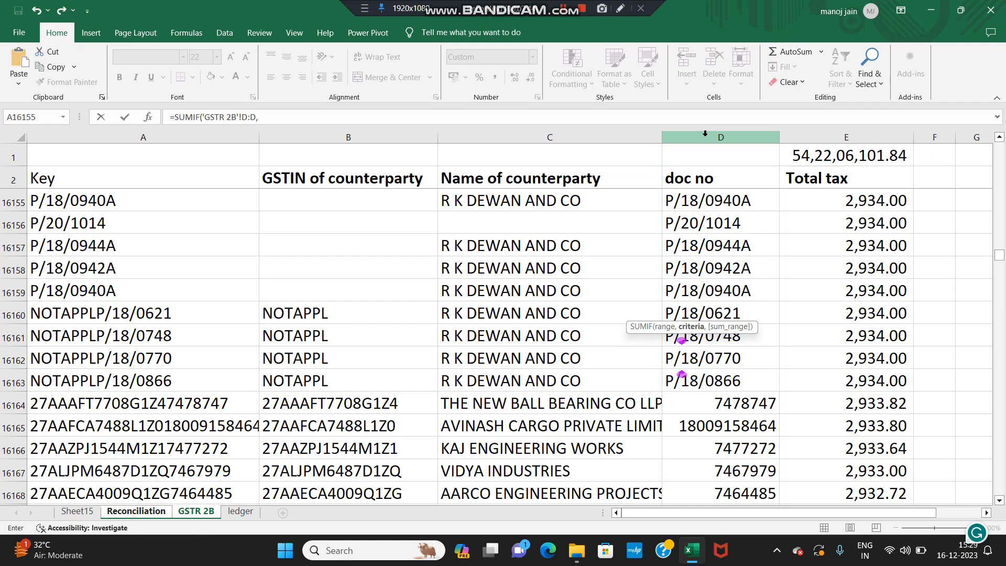
Step: Complete E3's SUMIF with Reconciliation!D:D as the criteria and the Total tax column 'GSTR 2B'!E:E as the sum range
click(149, 512)
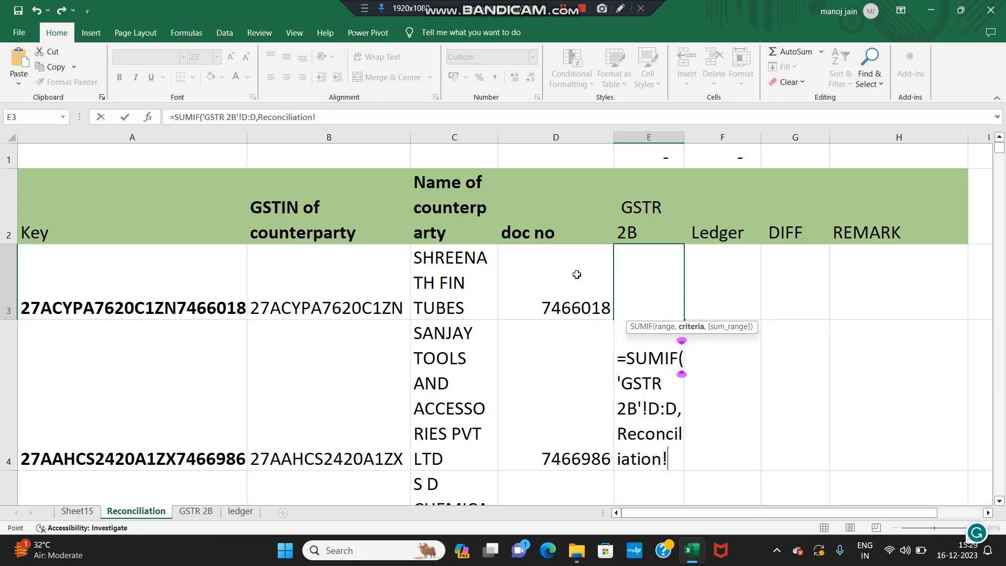
click(556, 132)
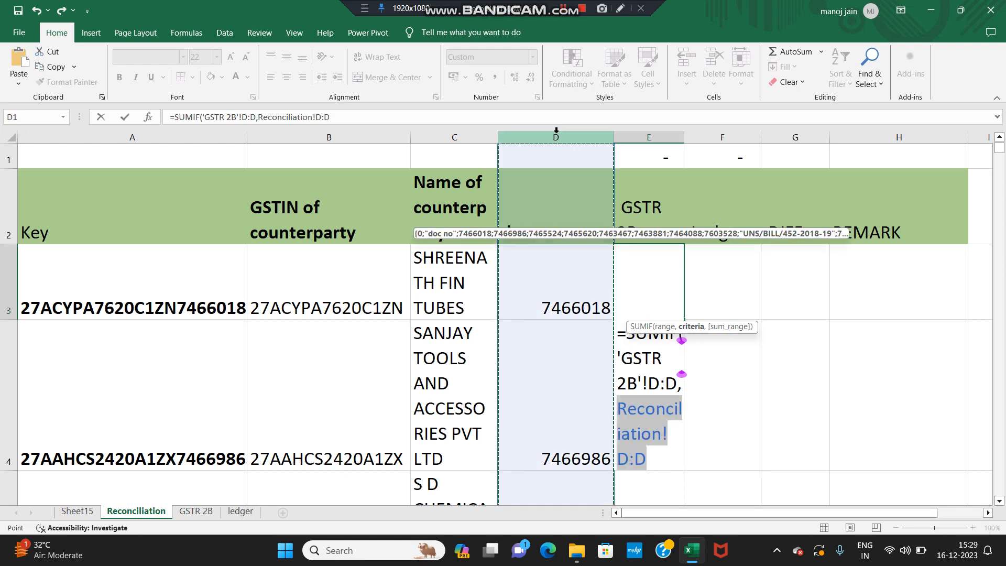
text(,)
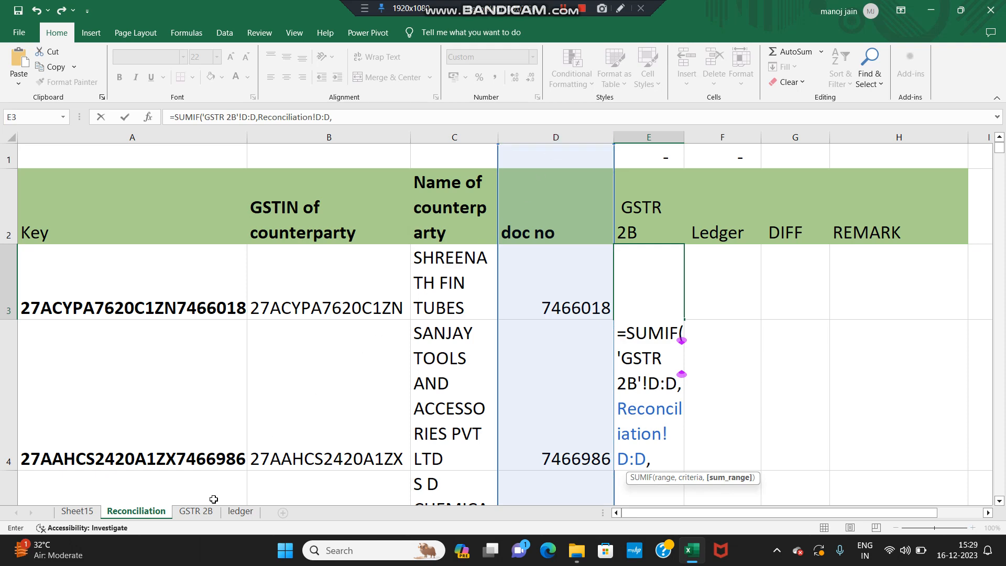
click(203, 512)
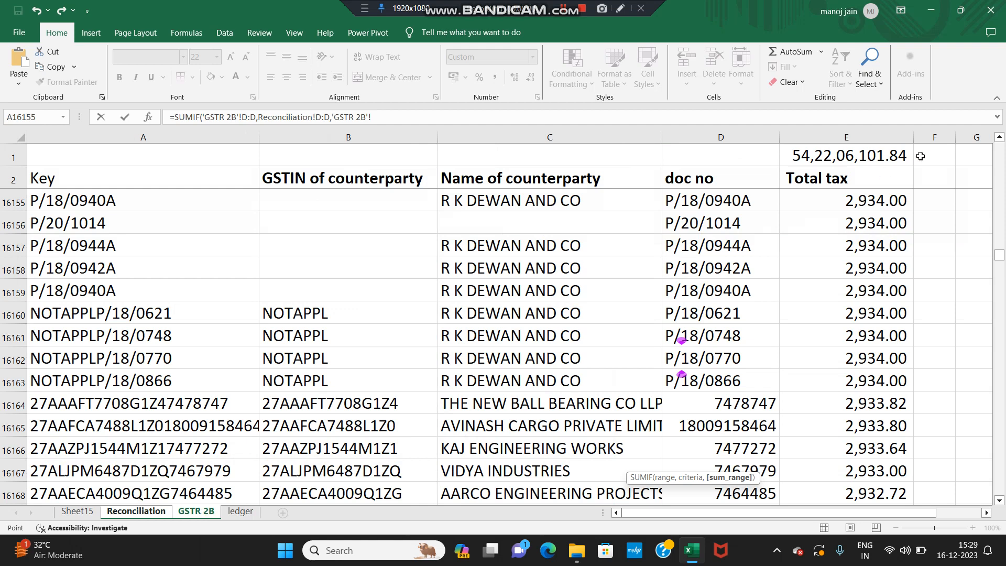
click(812, 138)
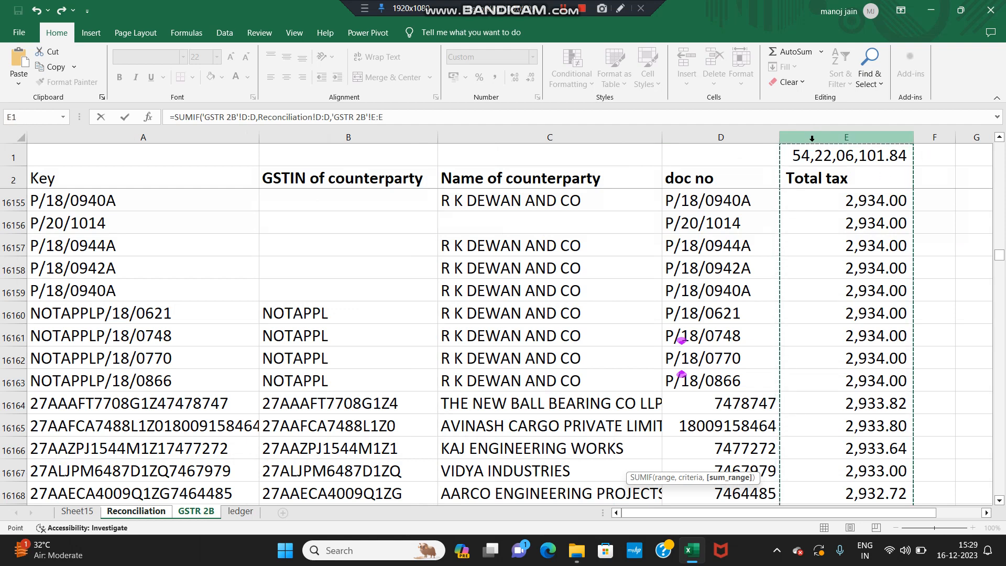
text())
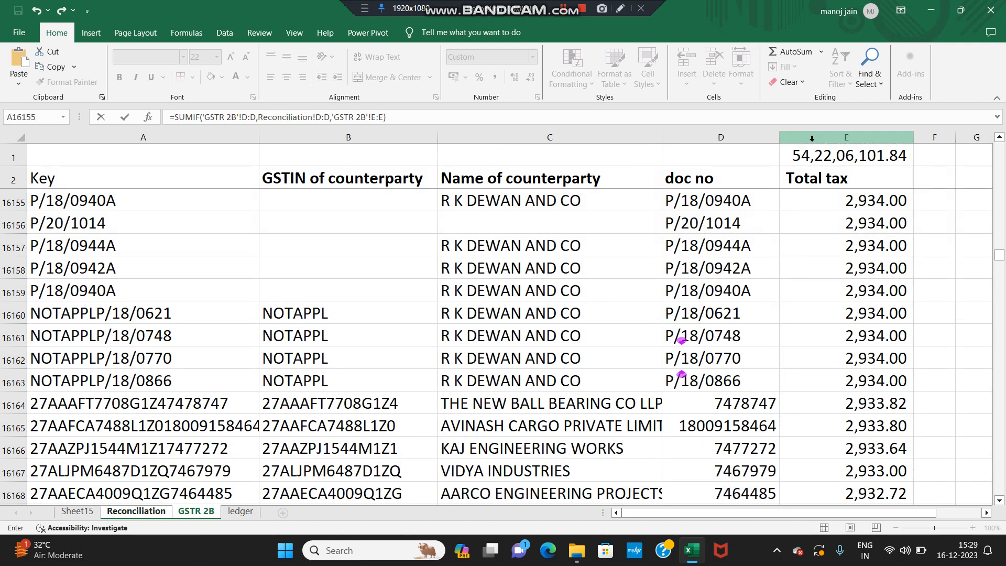
key(Return)
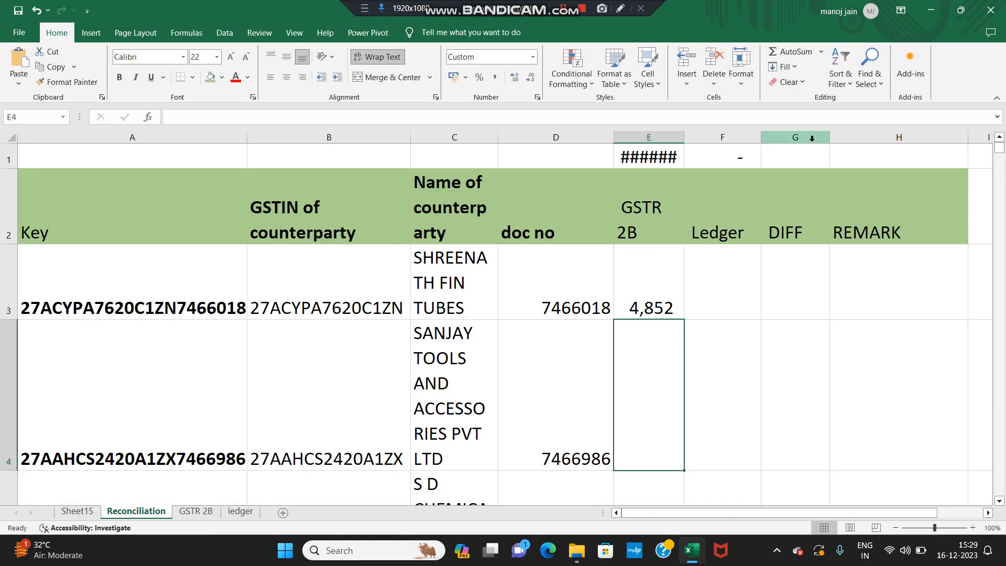
Step: Fill E3's SUMIF formula down the GSTR 2B column through the last key row, 36744
key(Up)
key(Left)
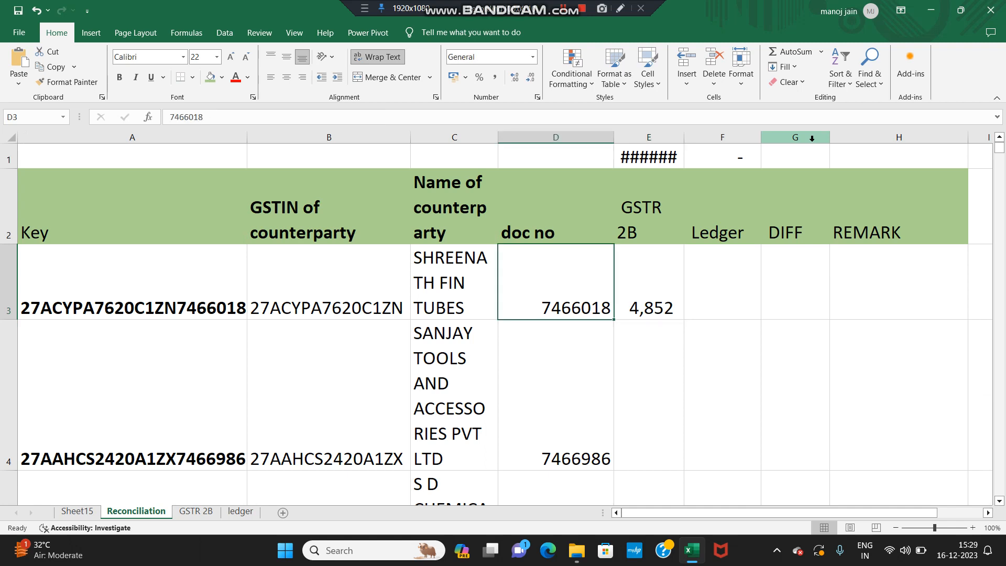
key(Right)
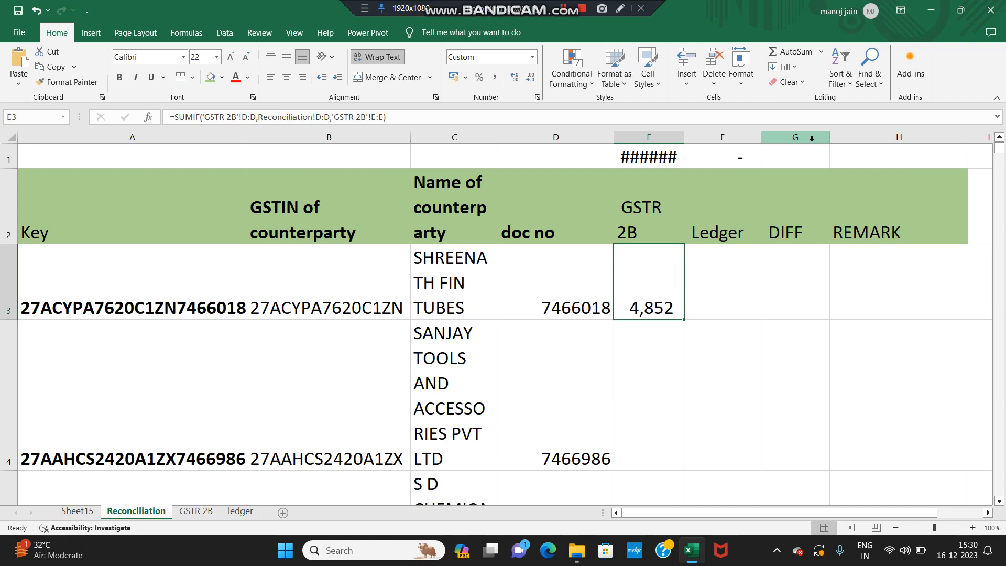
key(Left)
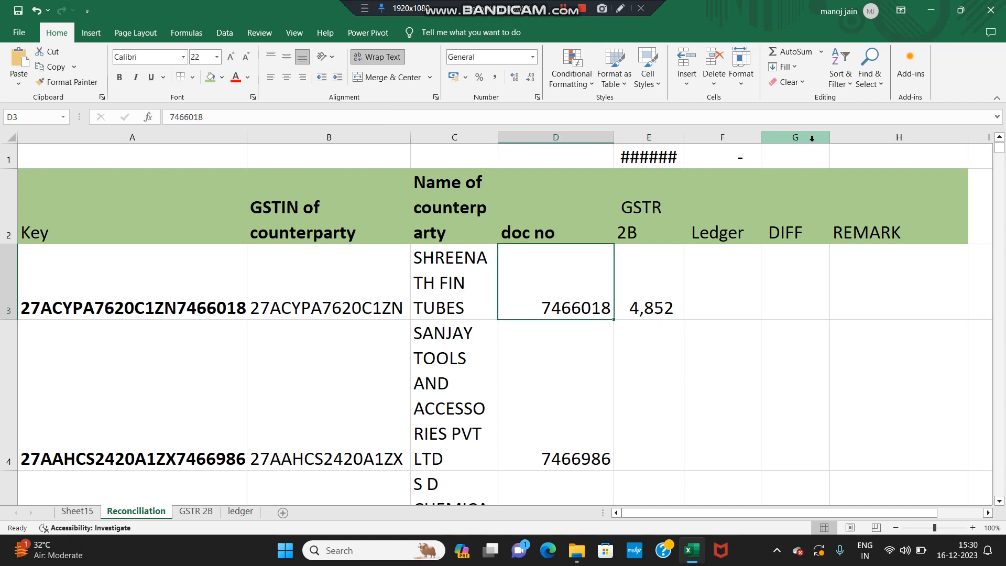
key(ctrl+Down)
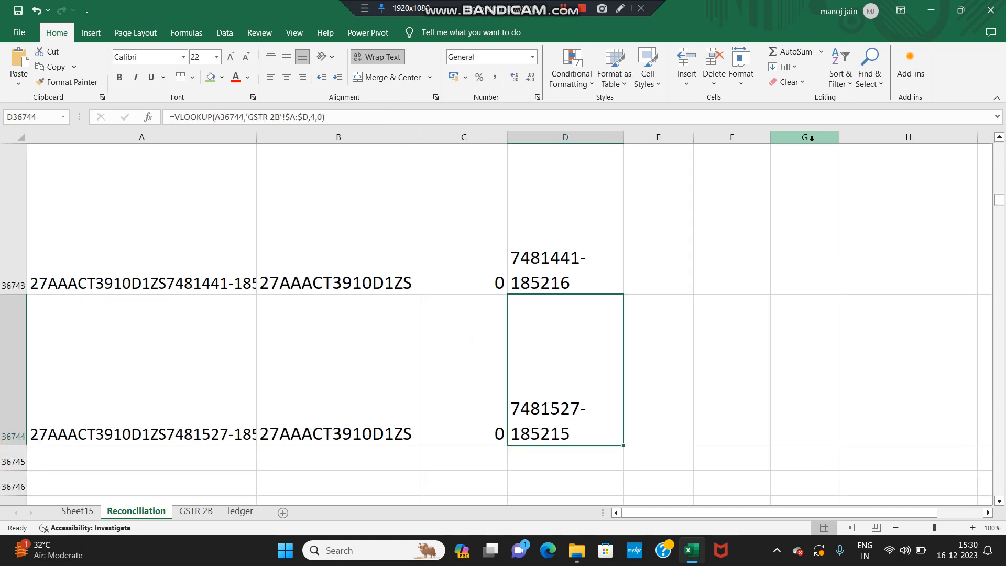
key(Right)
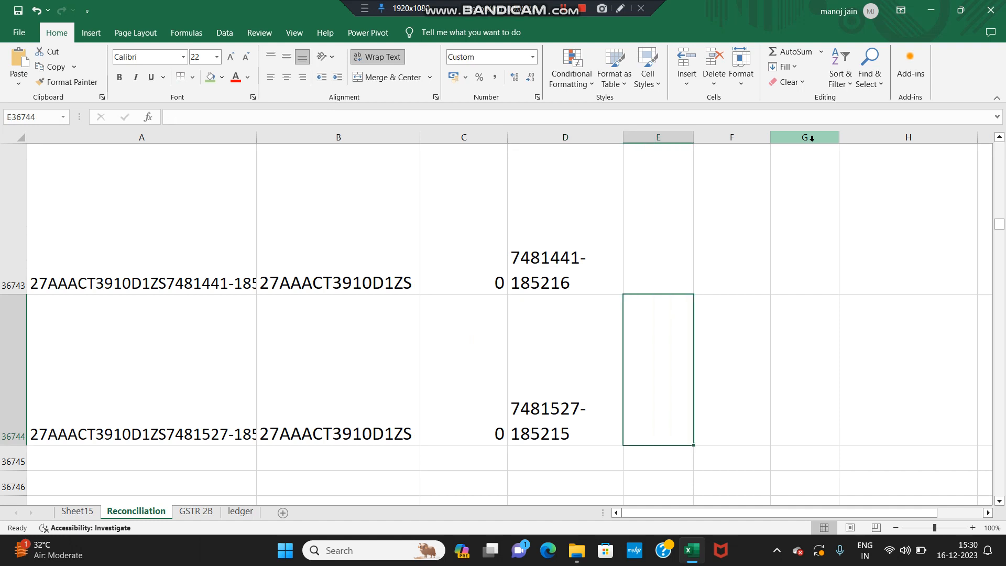
key(ctrl+shift+Up)
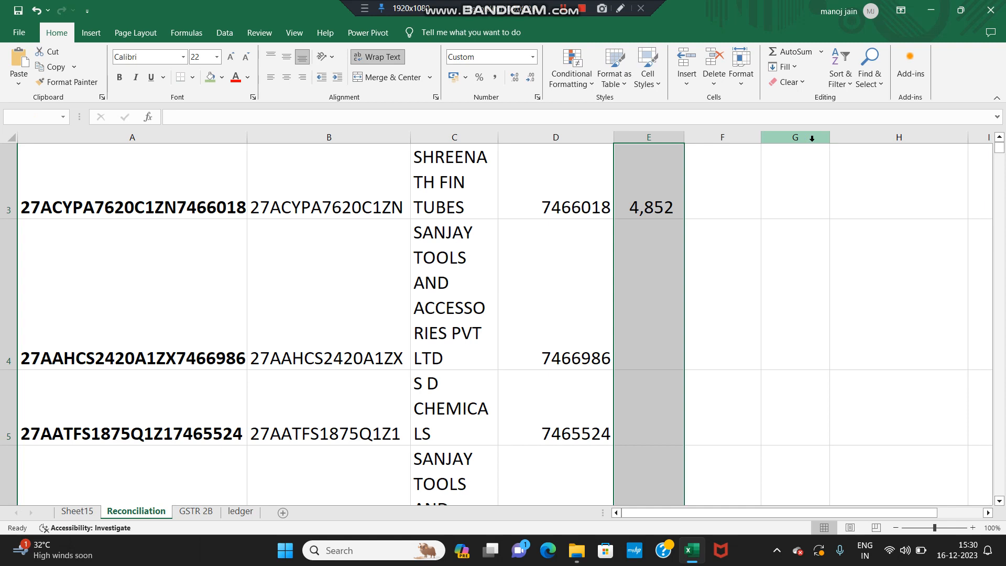
key(ctrl+d)
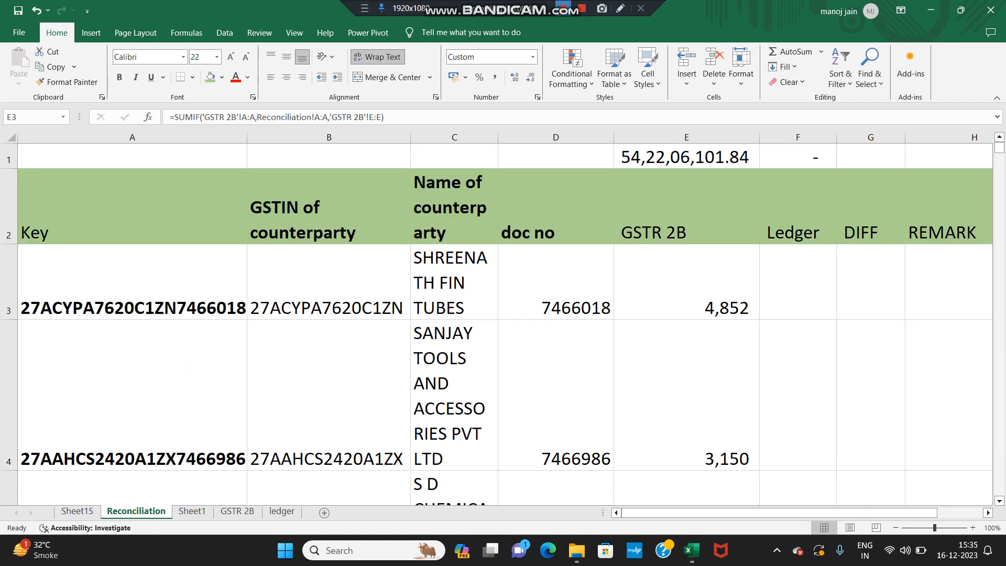
Step: Examine the GSTR 2B column's SUMIF results from row 3 to 36744 and compare its total with the GSTR 2B sheet's Total tax
click(675, 265)
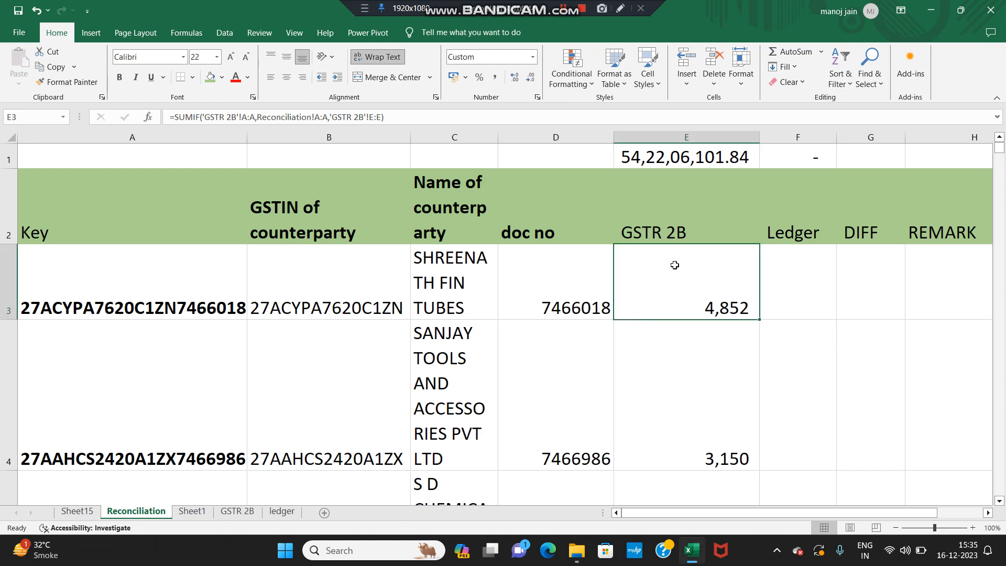
key(Left)
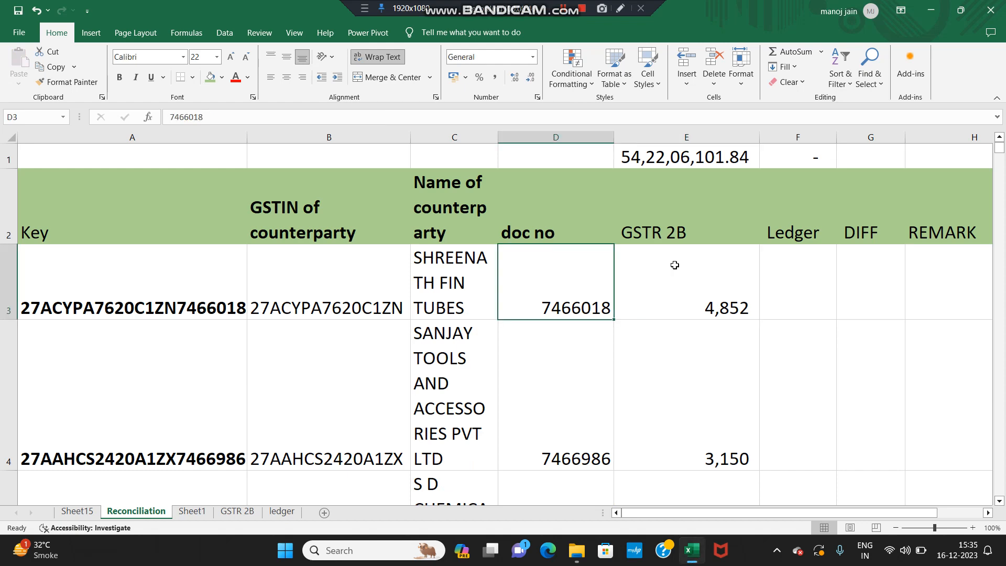
key(ctrl+Down)
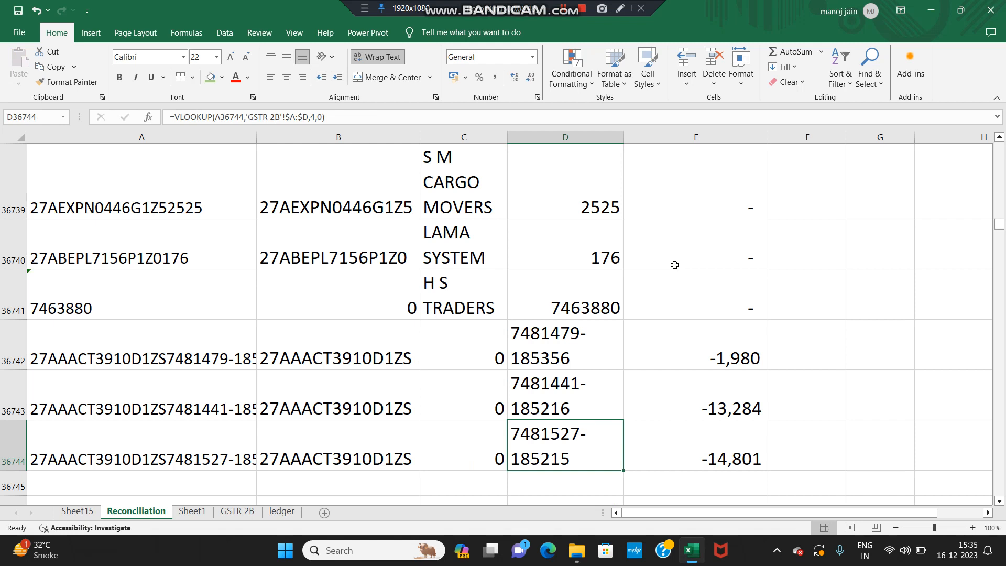
key(Right)
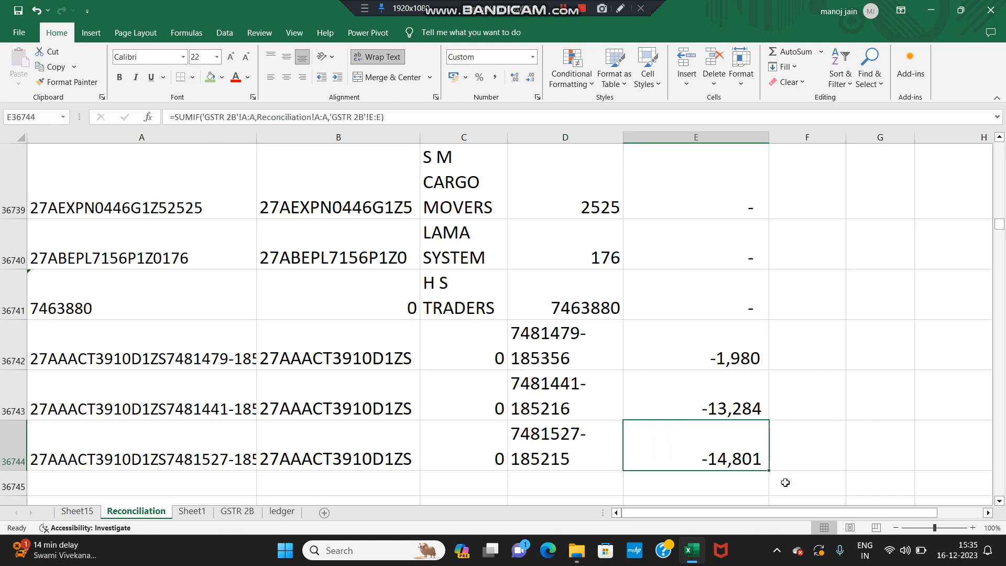
key(ctrl+Up)
key(Down)
key(Down)
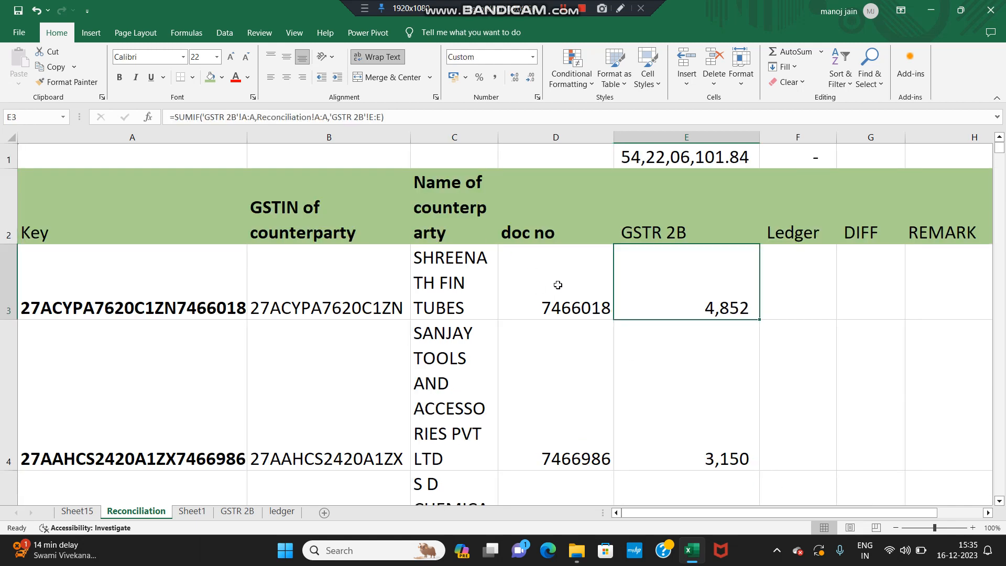
click(246, 512)
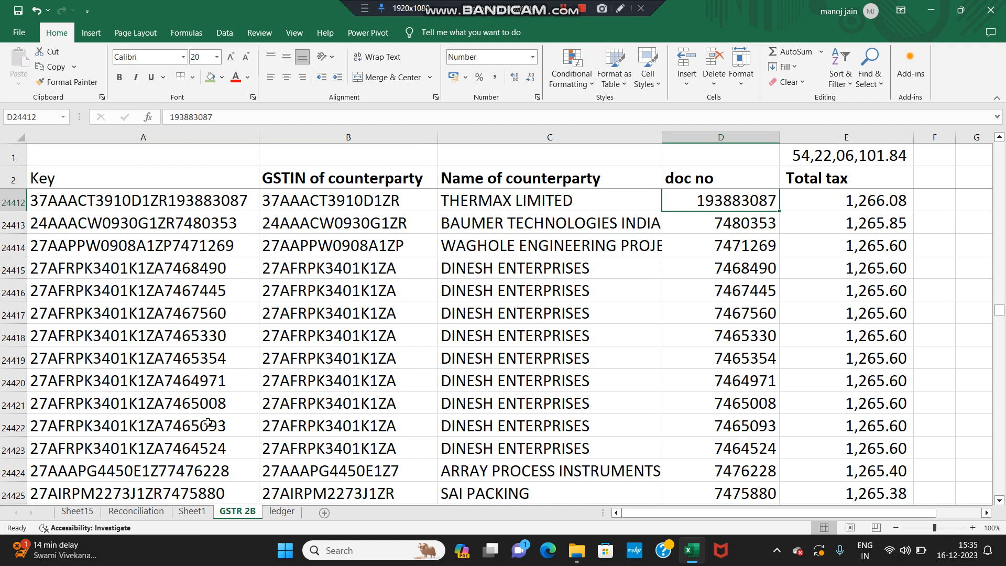
click(139, 516)
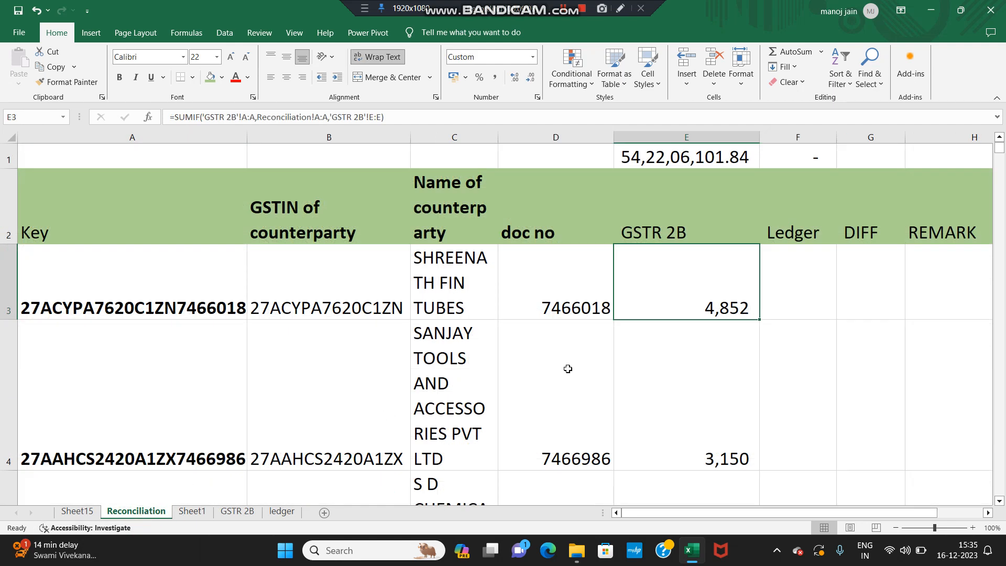
Step: Select F3, the first cell of the Ledger column on the Reconciliation sheet
click(810, 281)
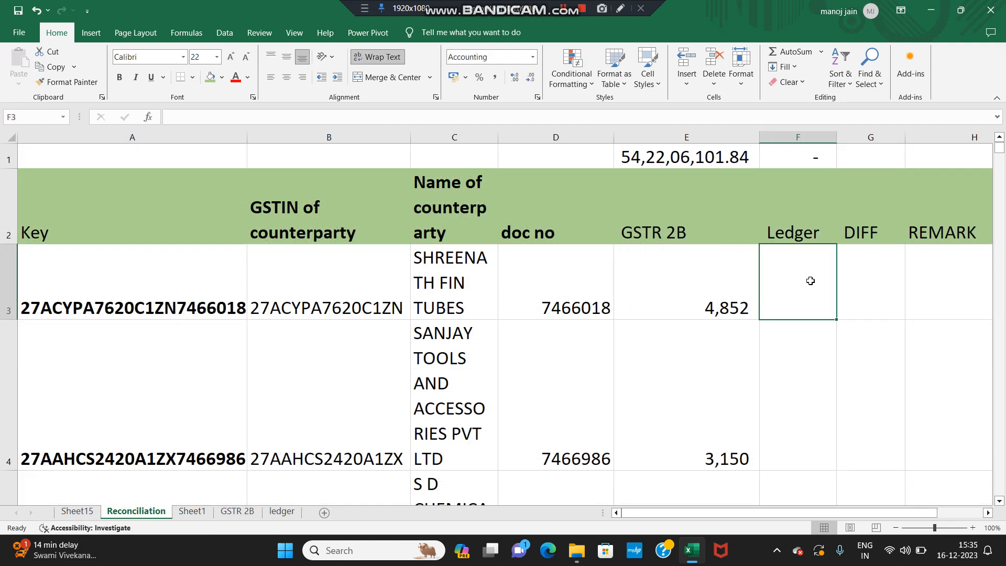